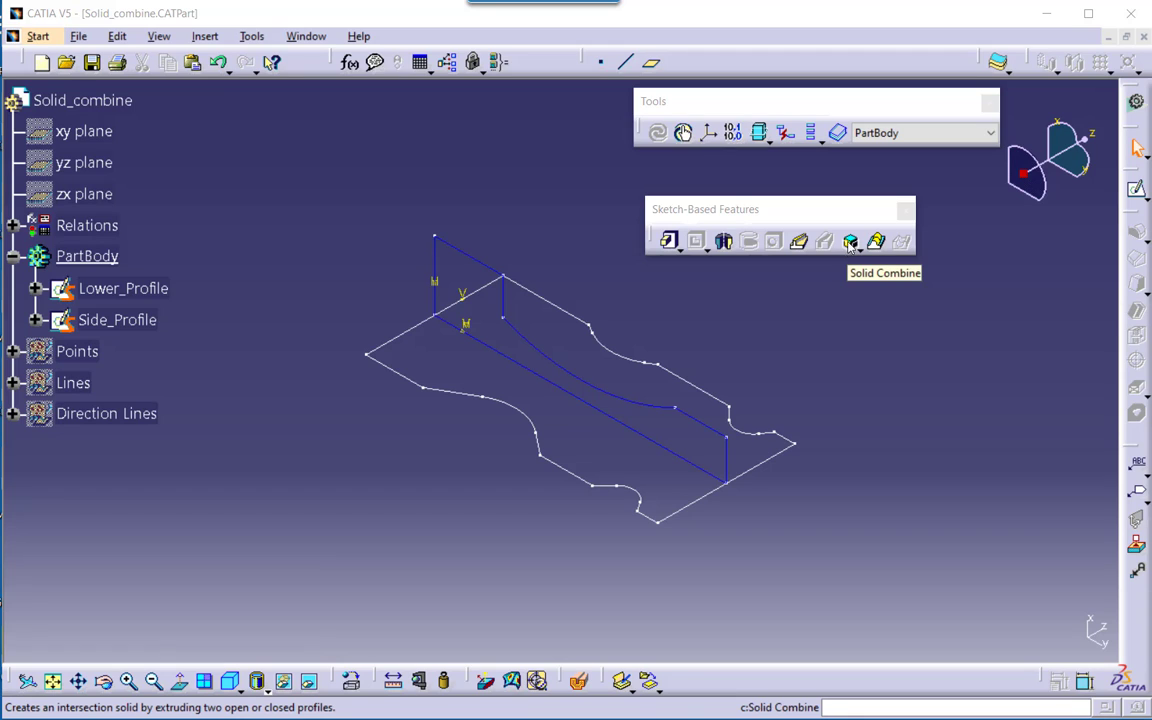
- Trial-combine Lower_Profile and Side_Profile in a Solid Combine, preview it, then cancel it
left_click(850, 241)
left_click_drag(884, 302, 318, 131)
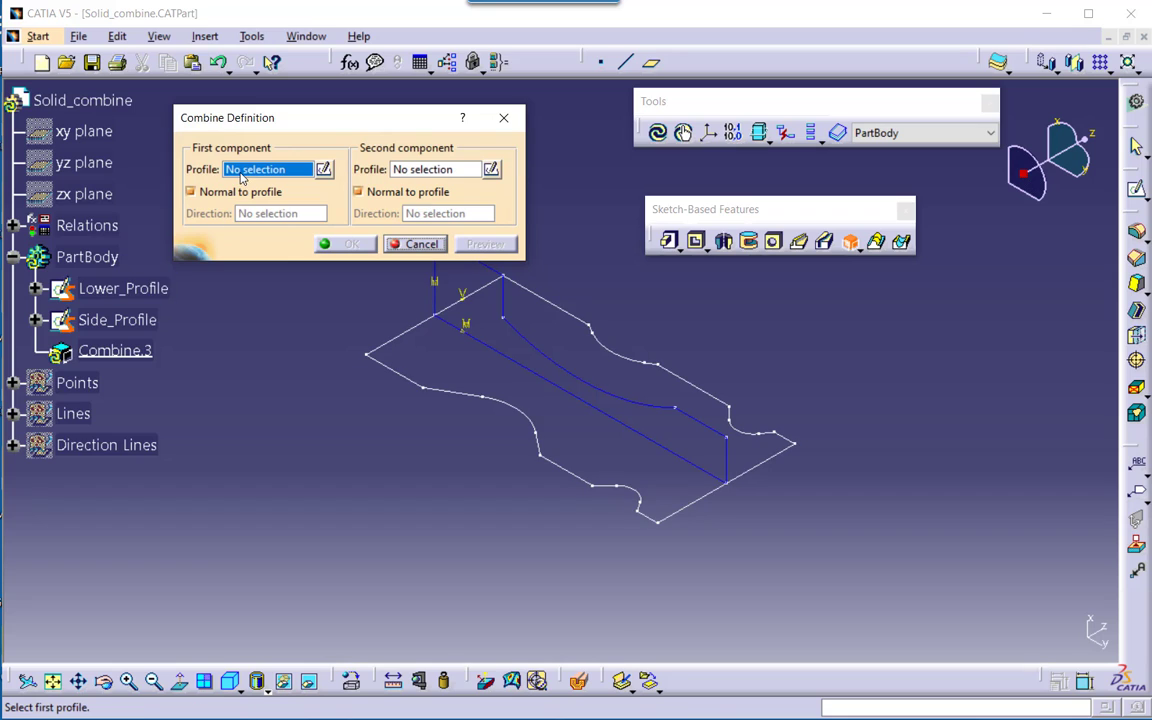
left_click(117, 290)
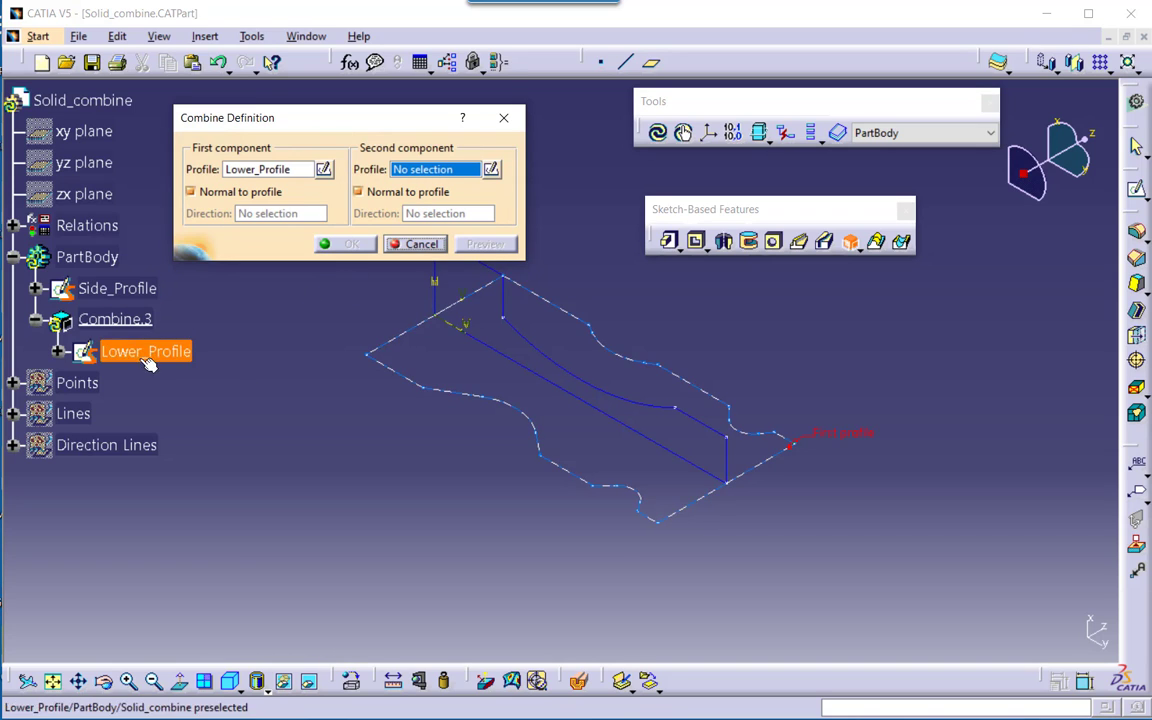
left_click(128, 289)
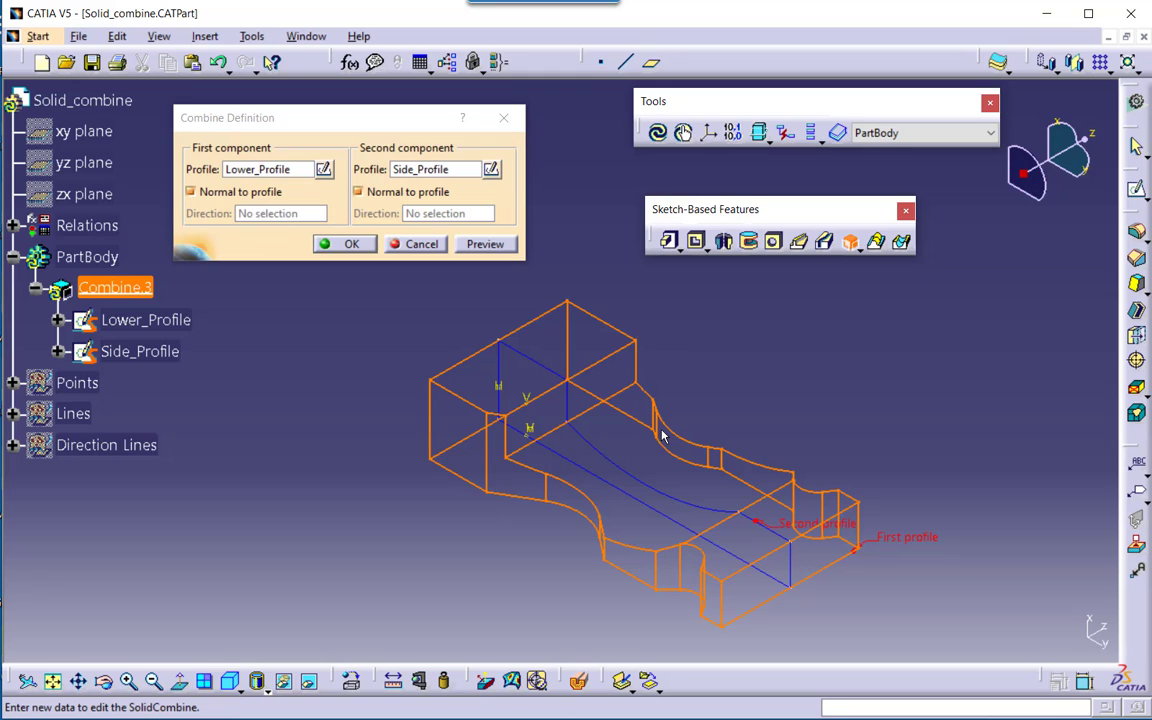
left_click(485, 244)
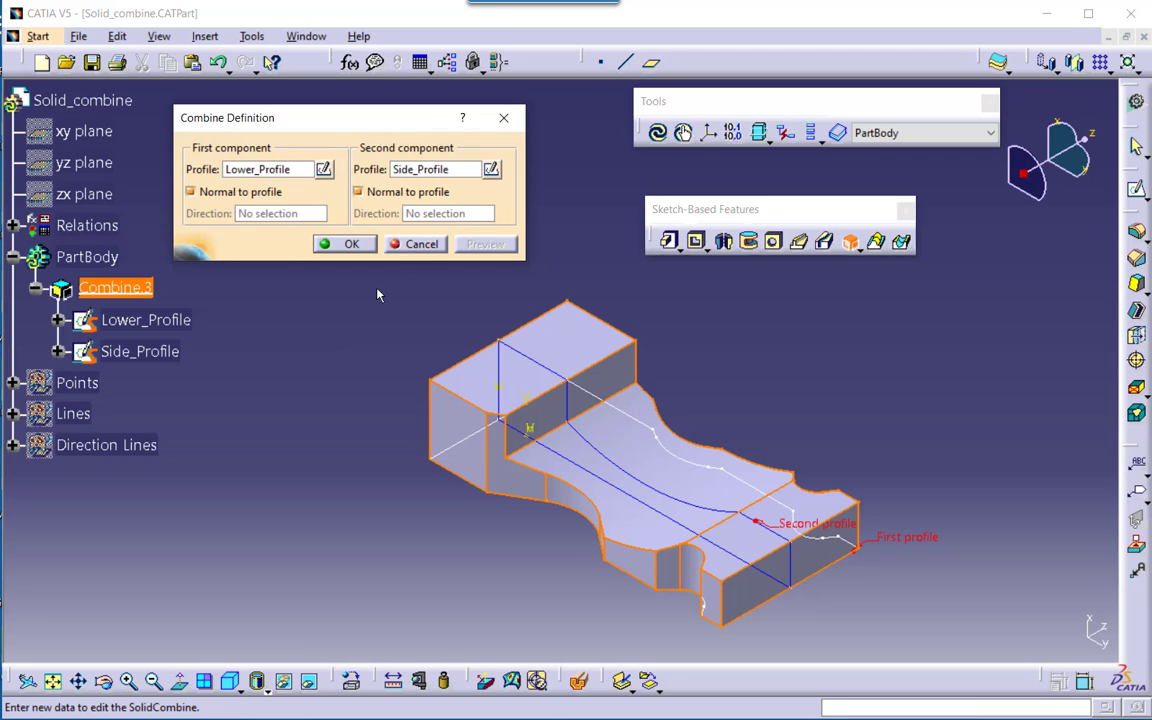
left_click(417, 246)
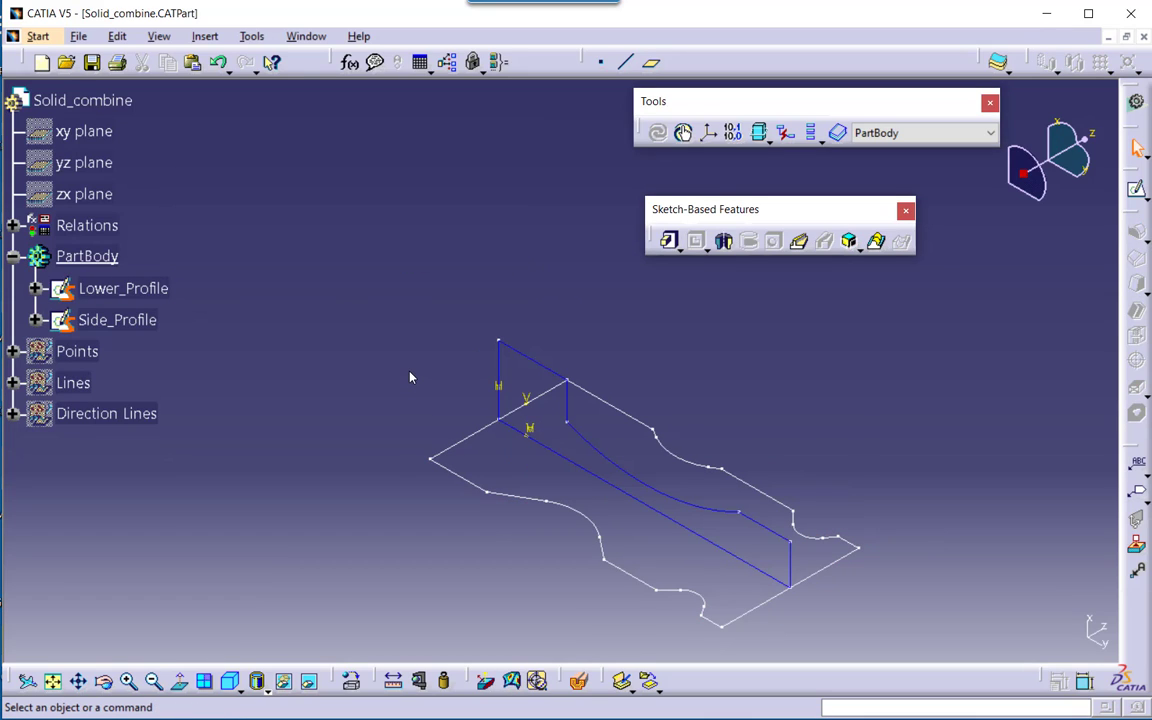
- Show the hidden Direction Lines set and expand it to list both direction lines
middle_click_drag(396, 451, 313, 355)
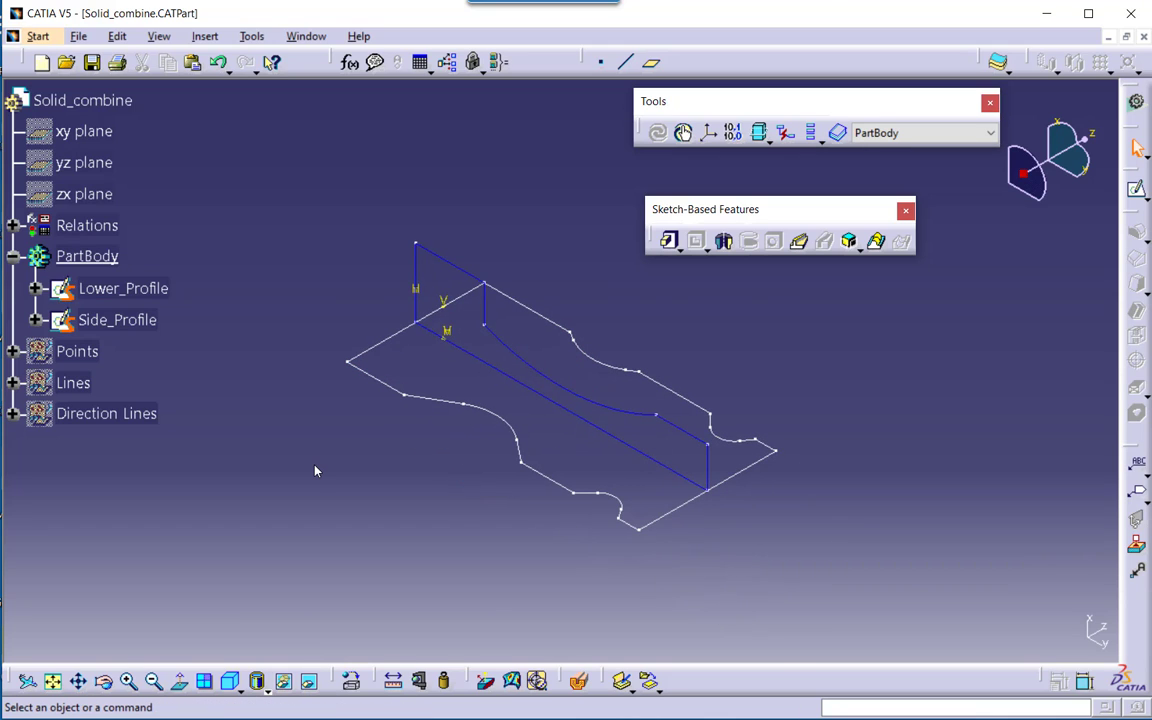
right_click(113, 420)
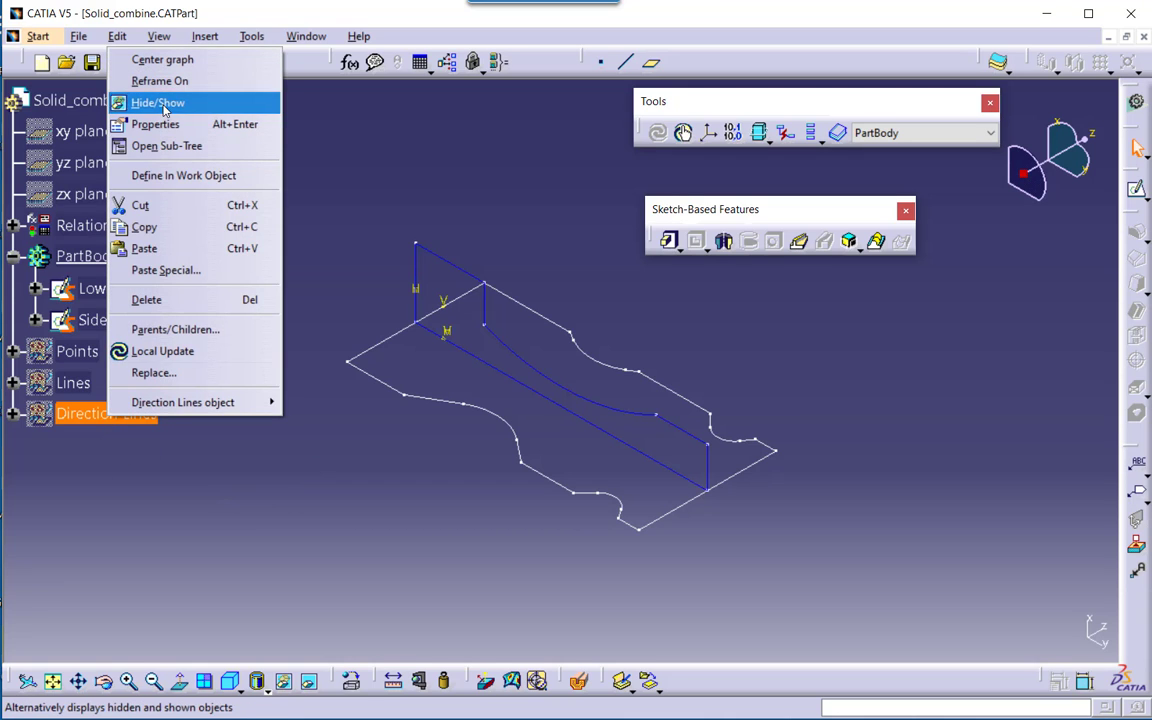
left_click(160, 103)
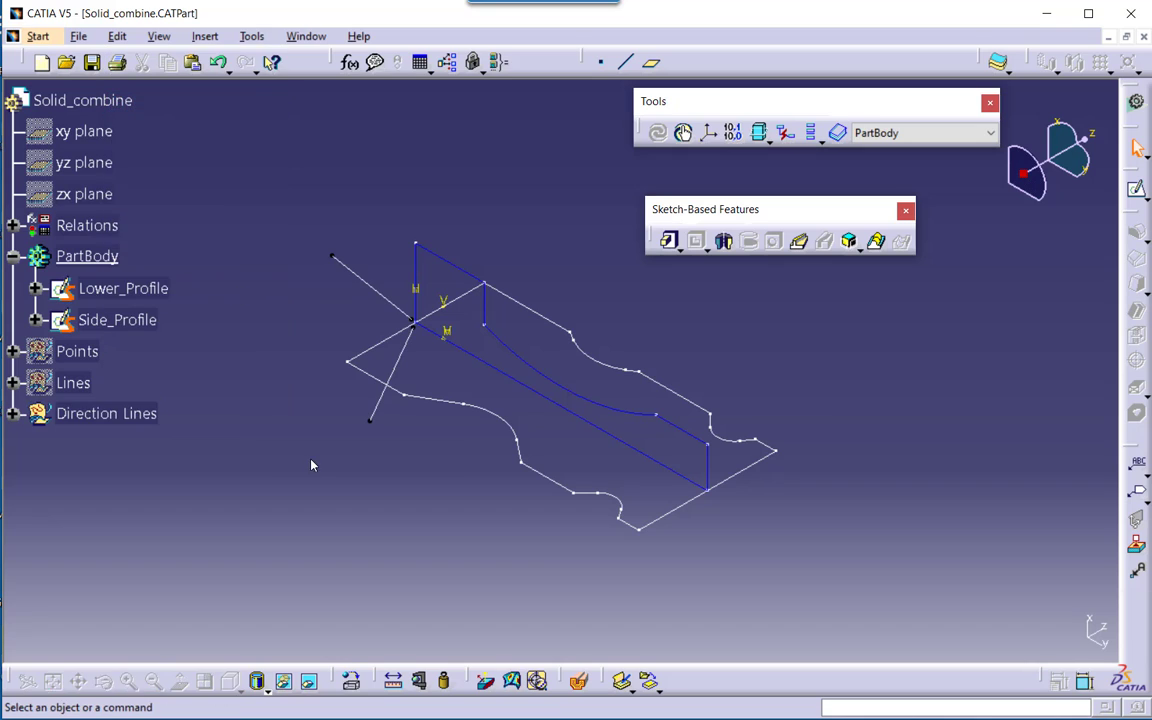
left_click(15, 415)
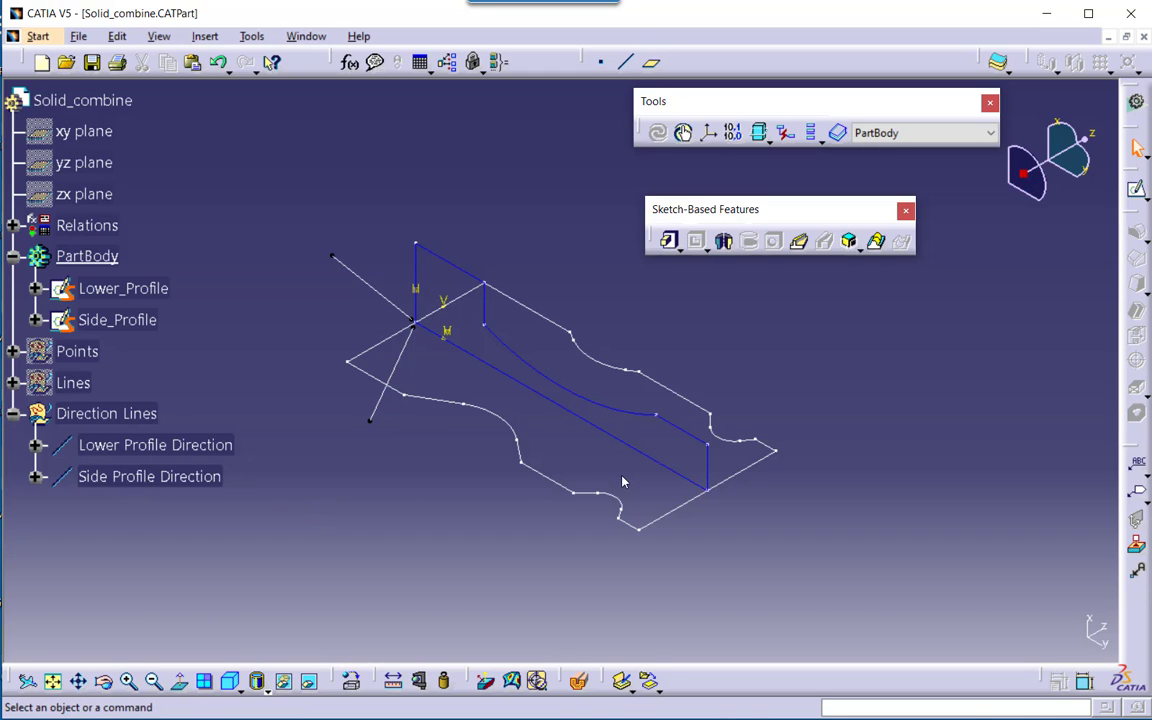
left_click(849, 241)
- Combine Lower_Profile with Side_Profile, with Normal to profile off for the first component
left_click_drag(365, 114, 428, 65)
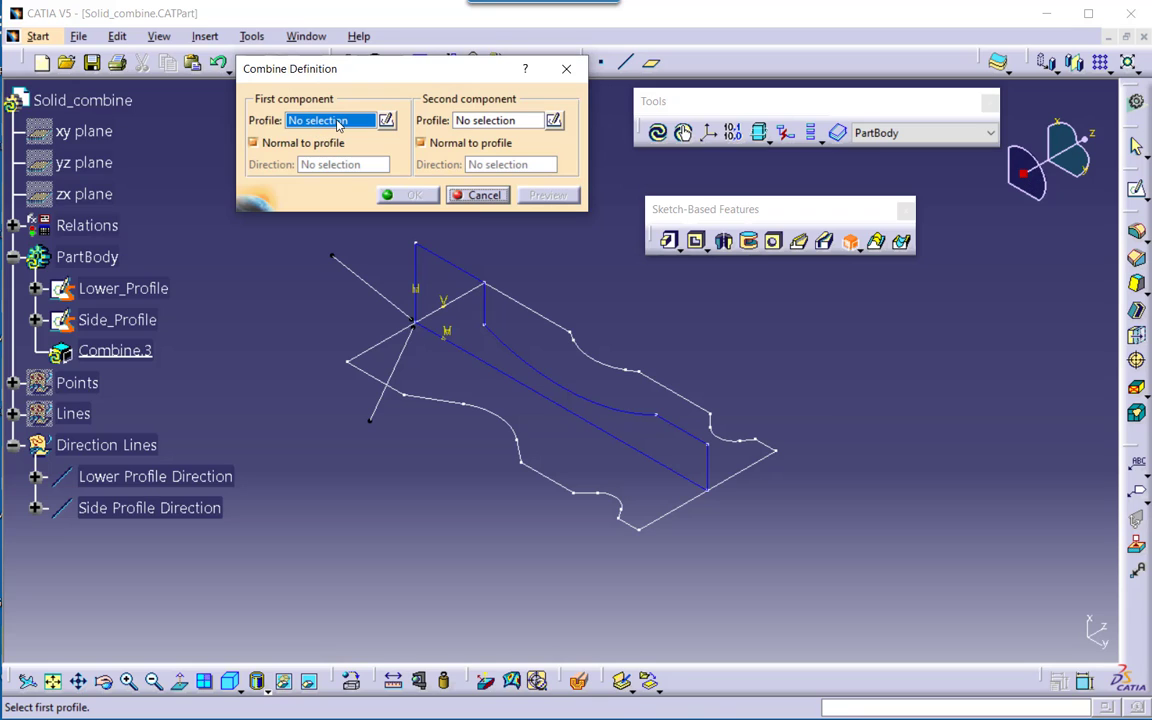
left_click(121, 289)
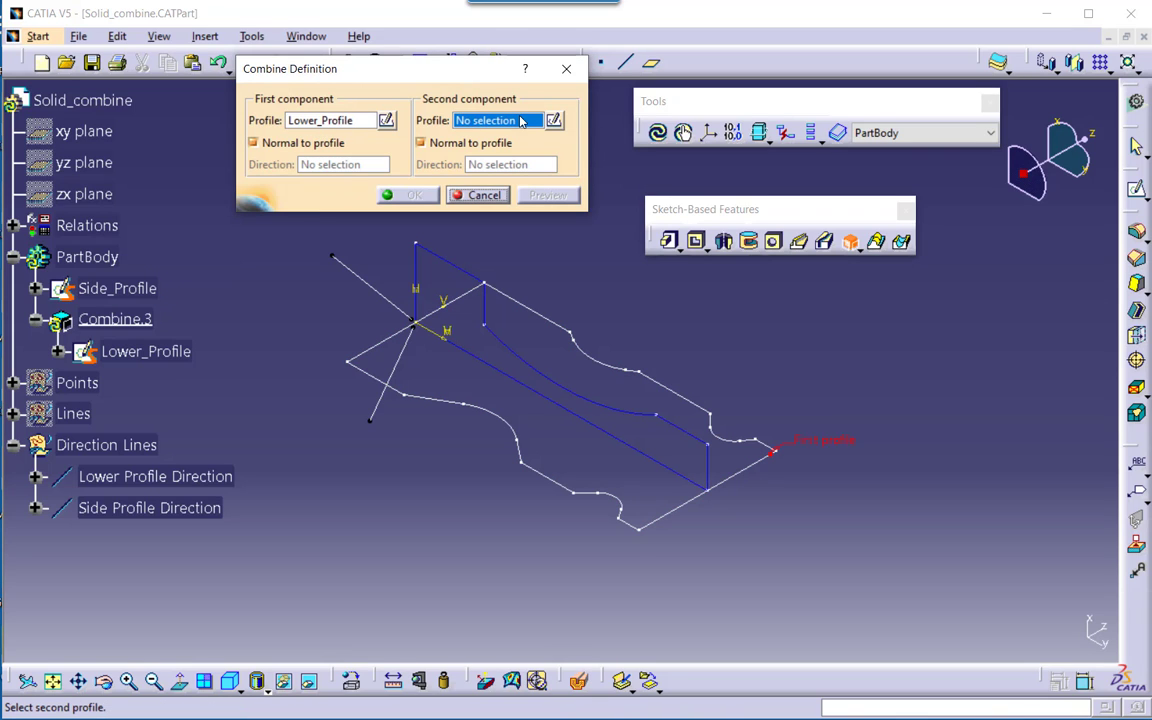
left_click(117, 289)
middle_click_drag(519, 514, 551, 567)
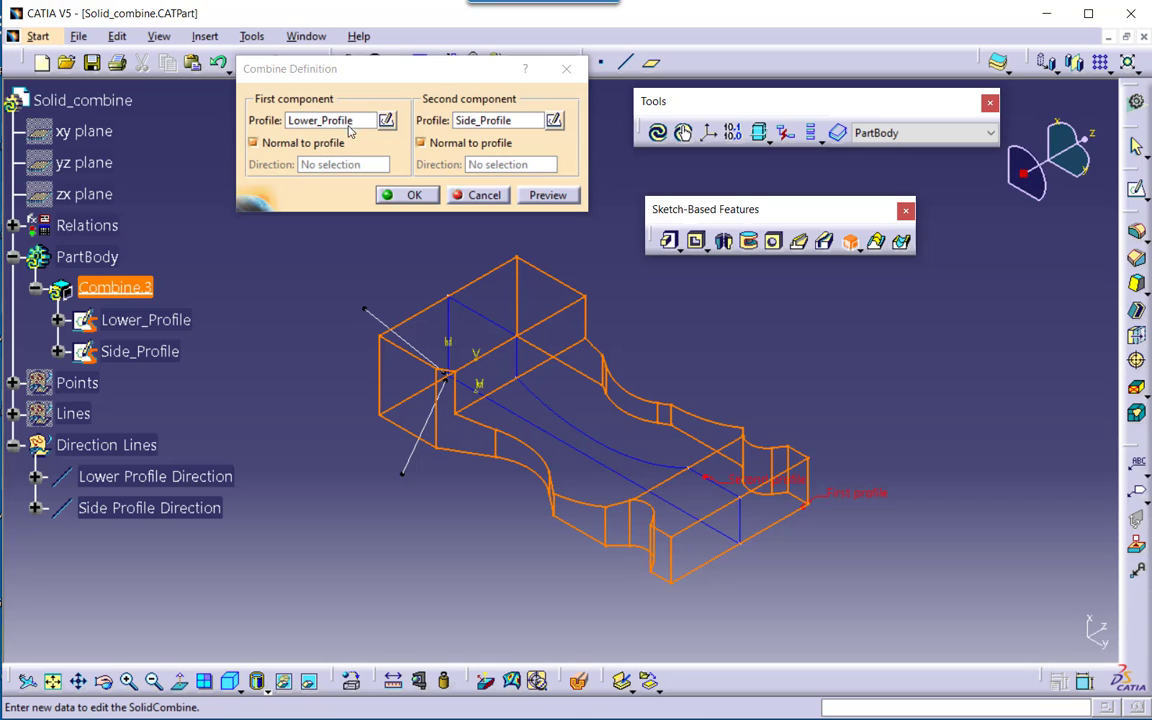
left_click(255, 144)
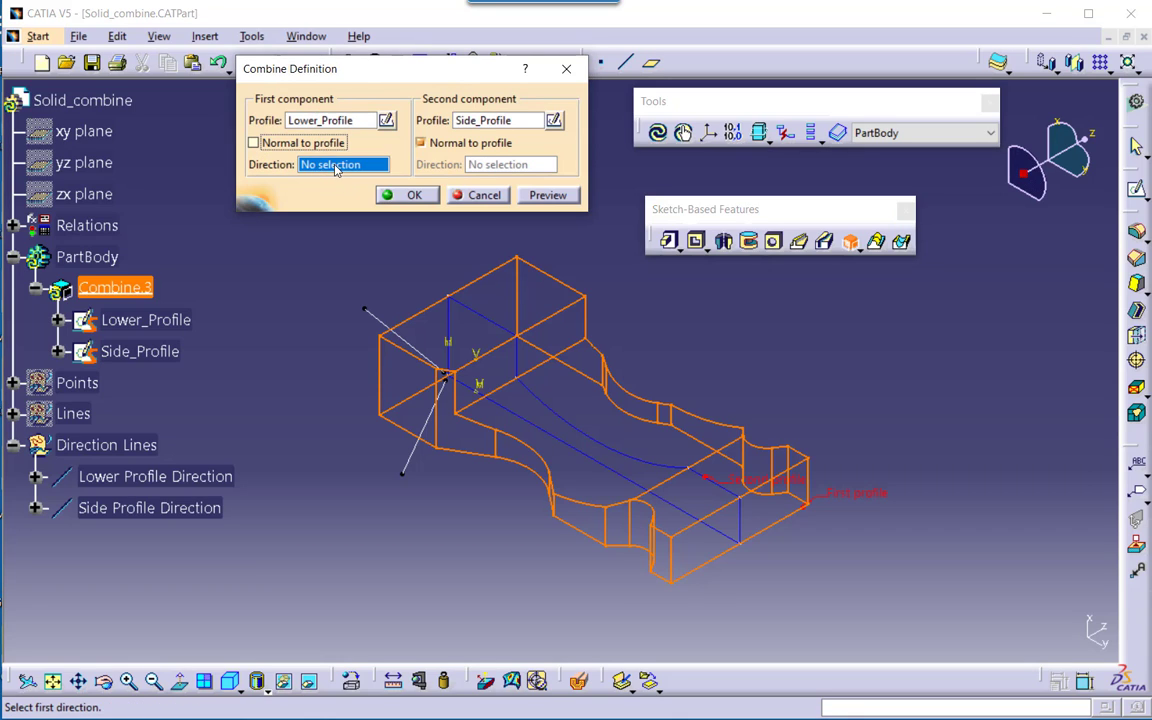
- Preview Lower_Profile along Lower Profile Direction, then restore its normal extrusion and re-preview
left_click(180, 478)
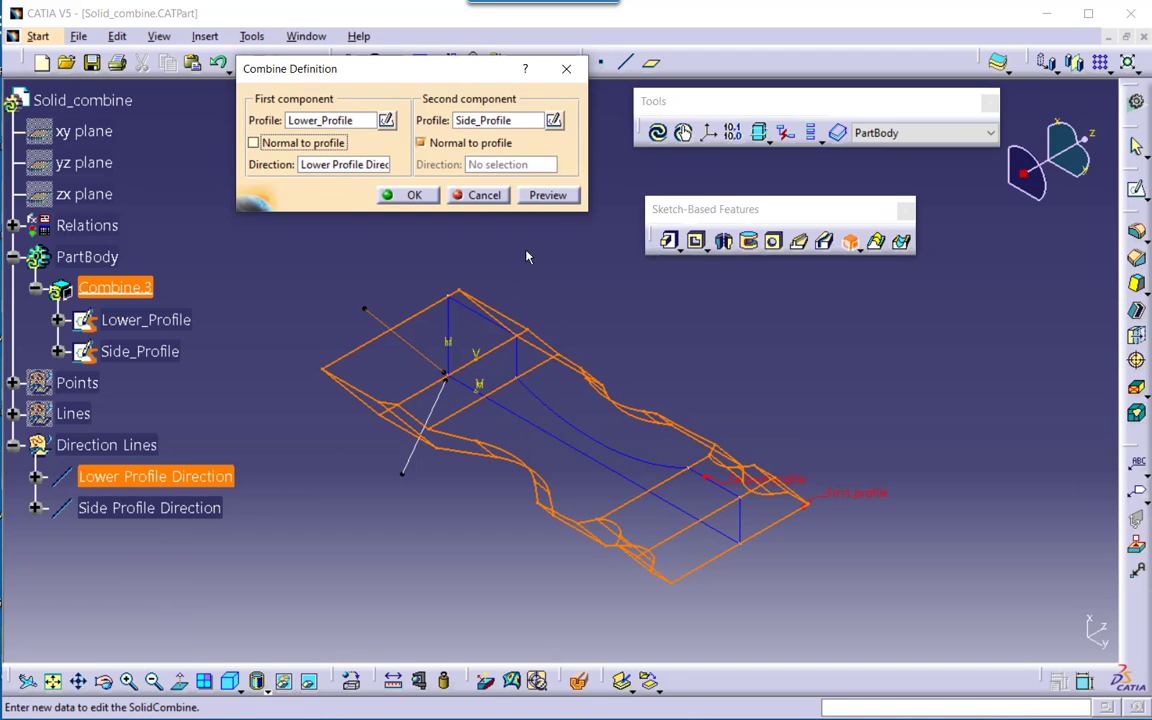
left_click(548, 195)
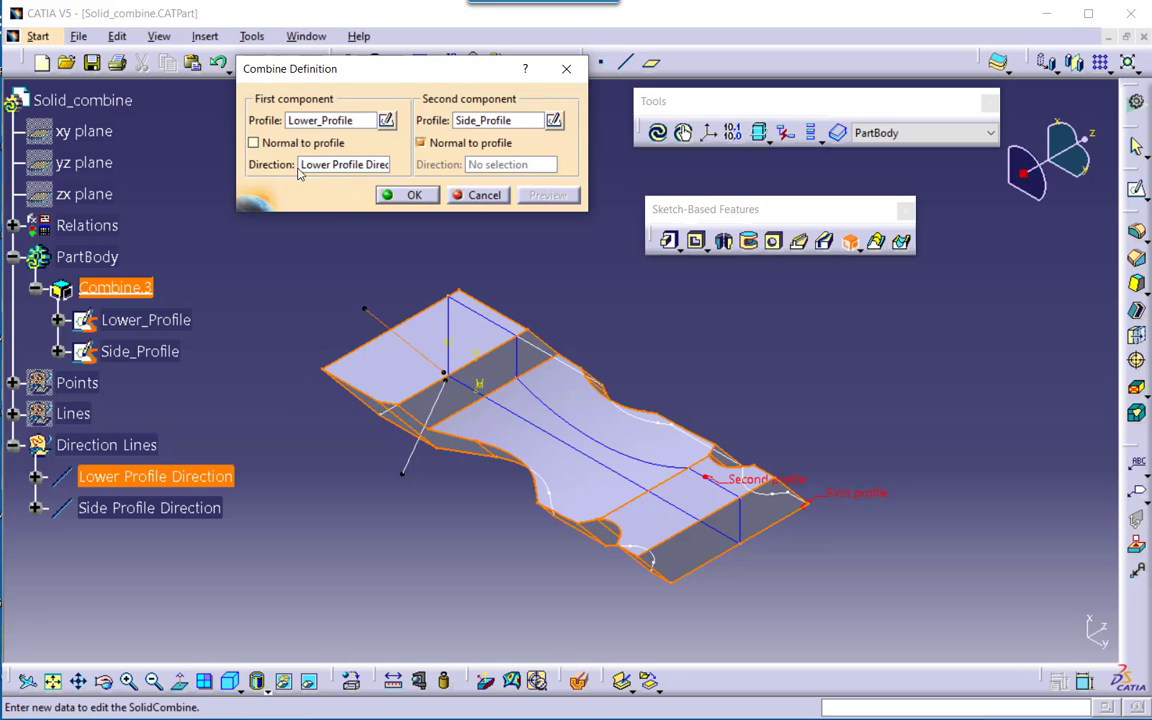
left_click(254, 143)
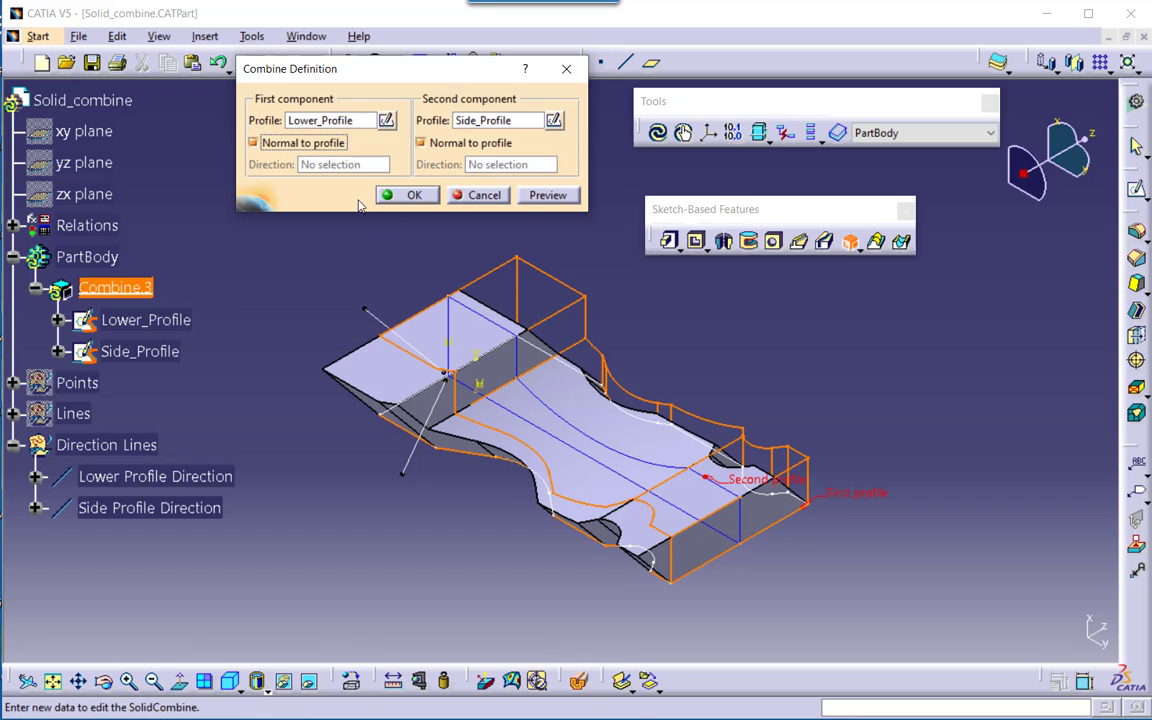
left_click(547, 197)
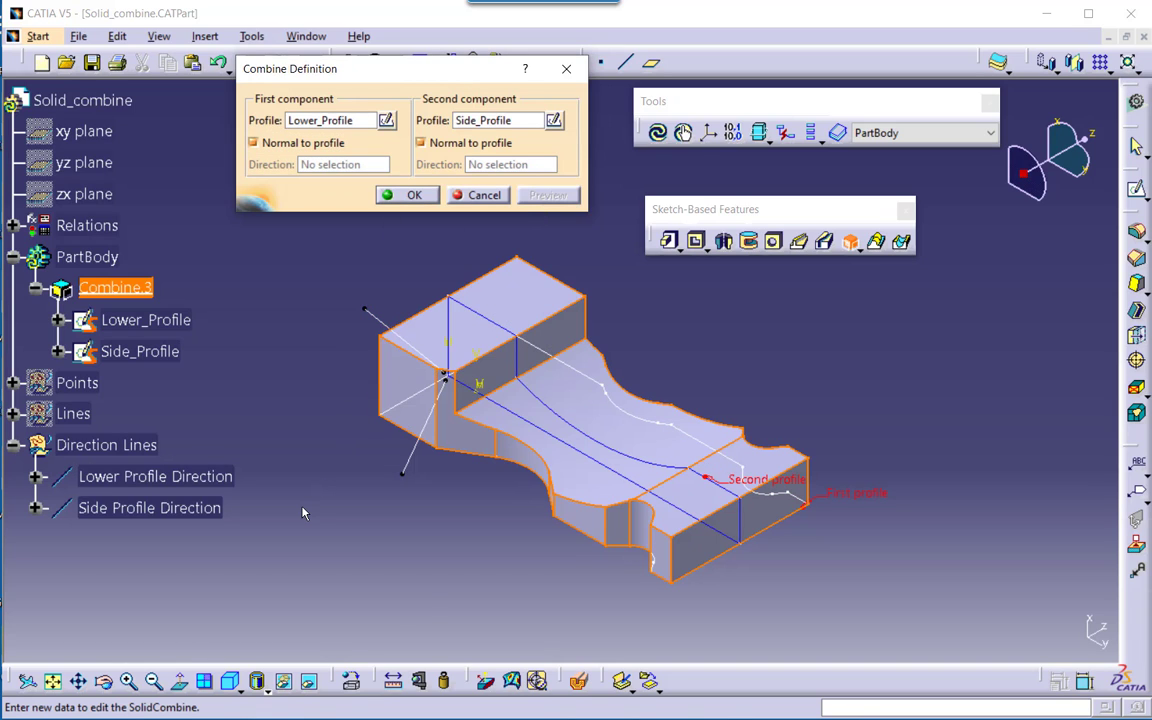
- Turn off Normal to profile for Side_Profile and direct it along Side Profile Direction
left_click(421, 144)
left_click(421, 143)
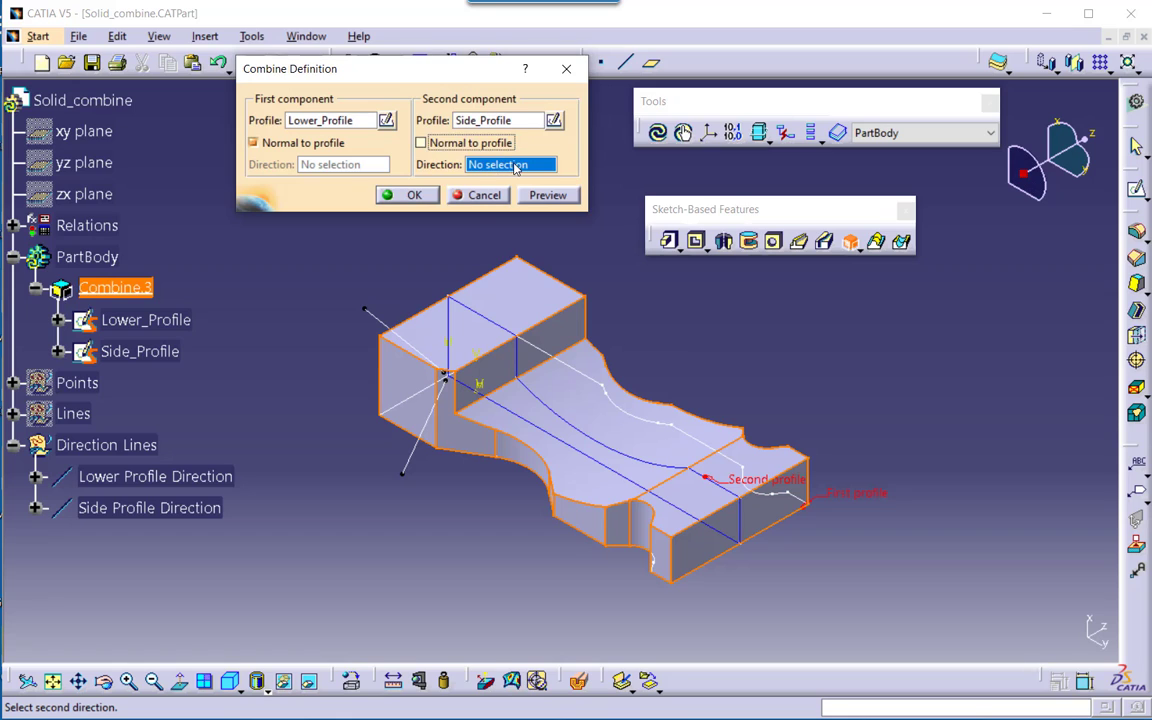
left_click(181, 511)
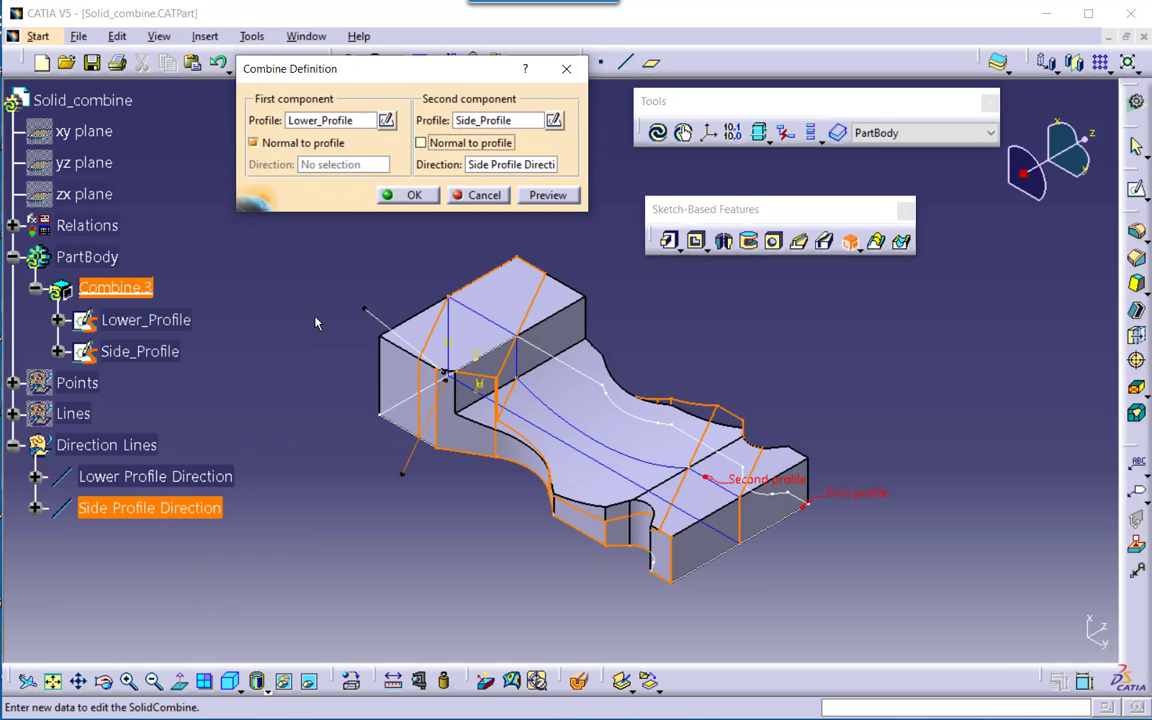
- Preview the combined solid with Side_Profile extruded along Side Profile Direction
left_click(570, 198)
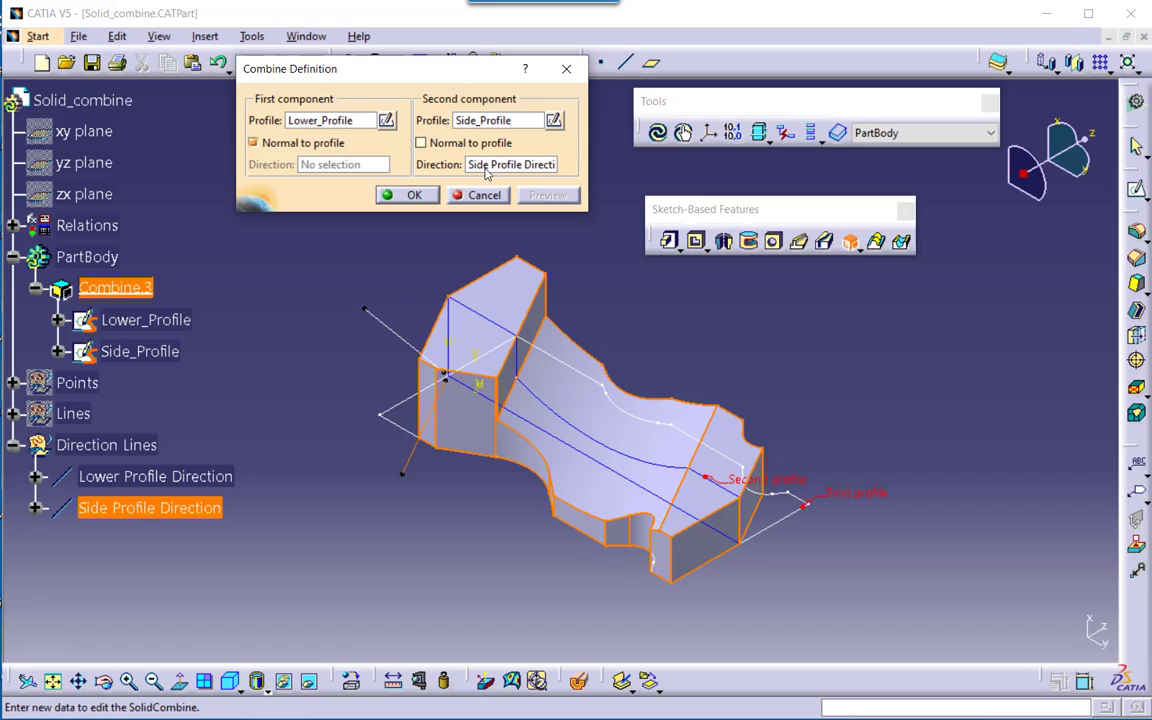
- Extrude Lower_Profile along Lower Profile Direction as well, preview, and create Combine.3
left_click(254, 143)
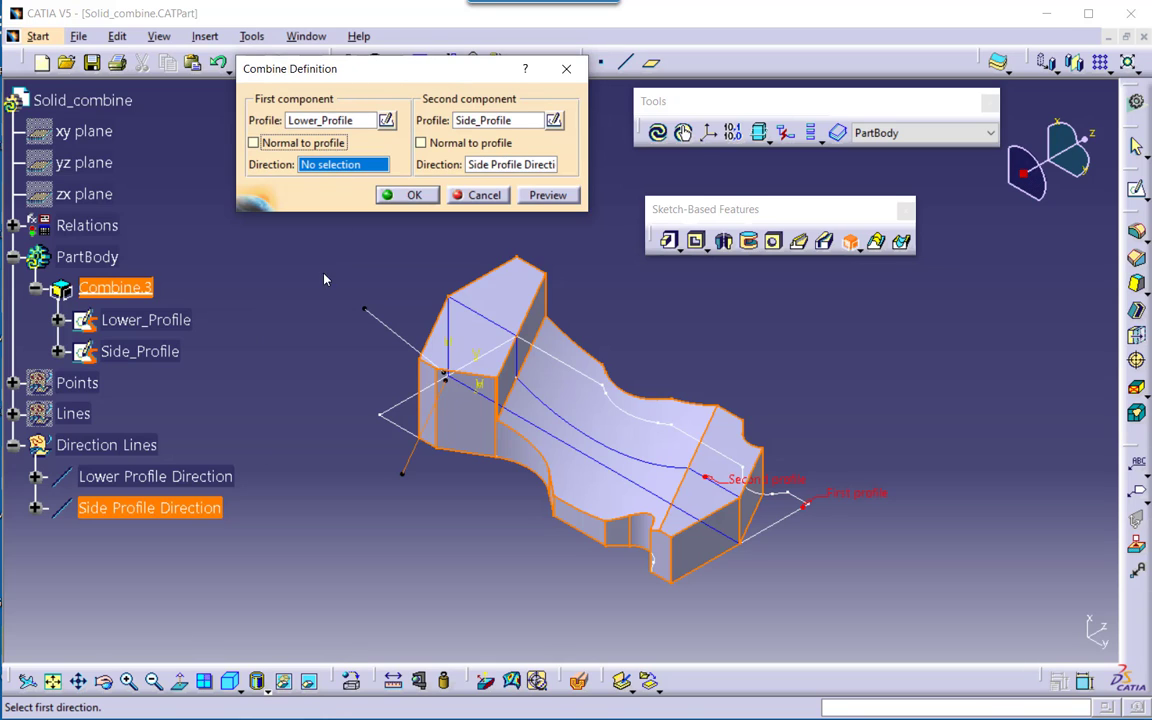
left_click(166, 481)
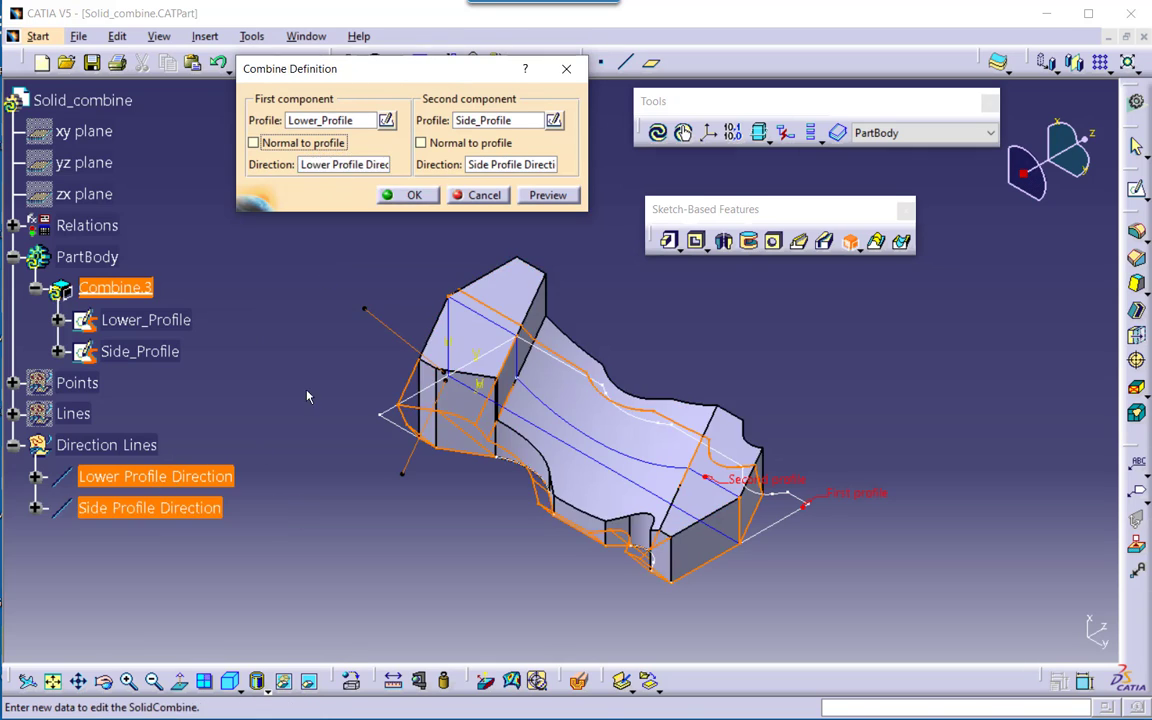
left_click(548, 195)
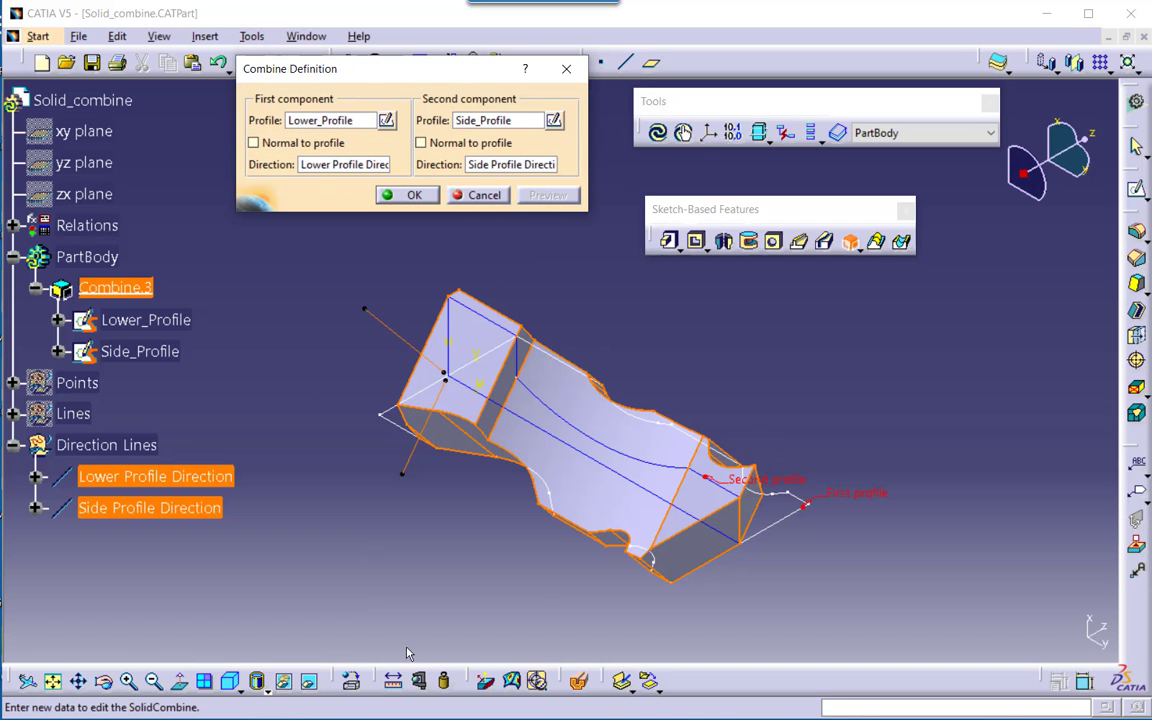
middle_click_drag(547, 555, 489, 548)
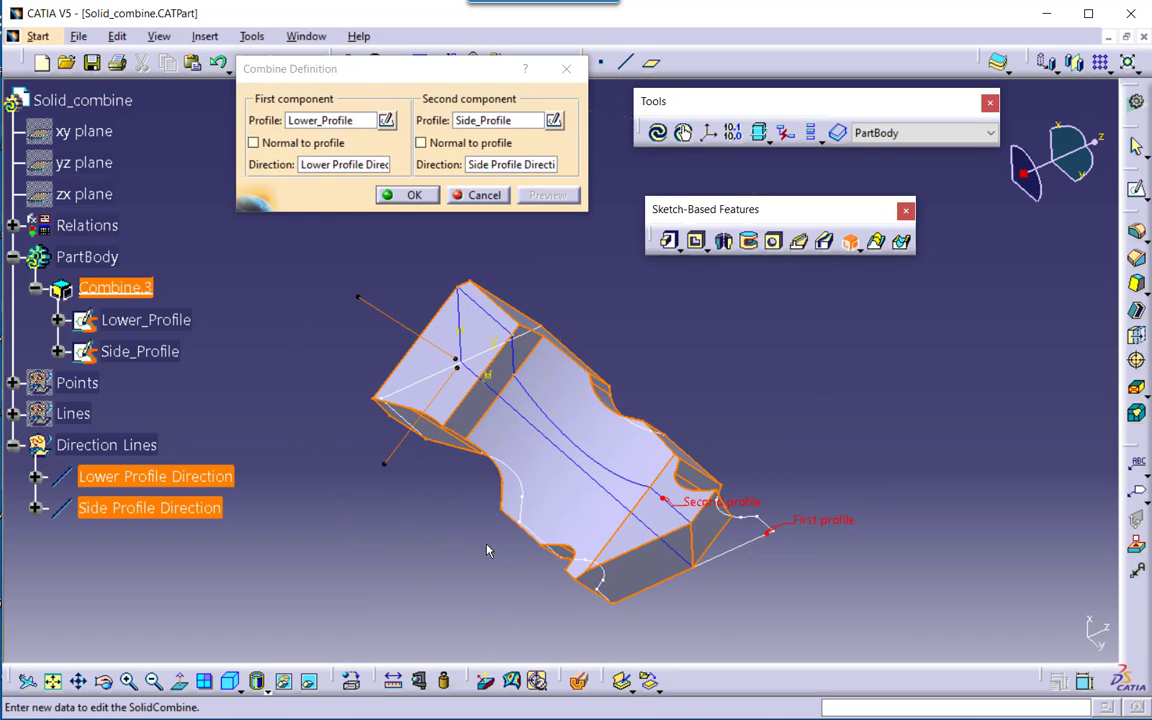
left_click(410, 196)
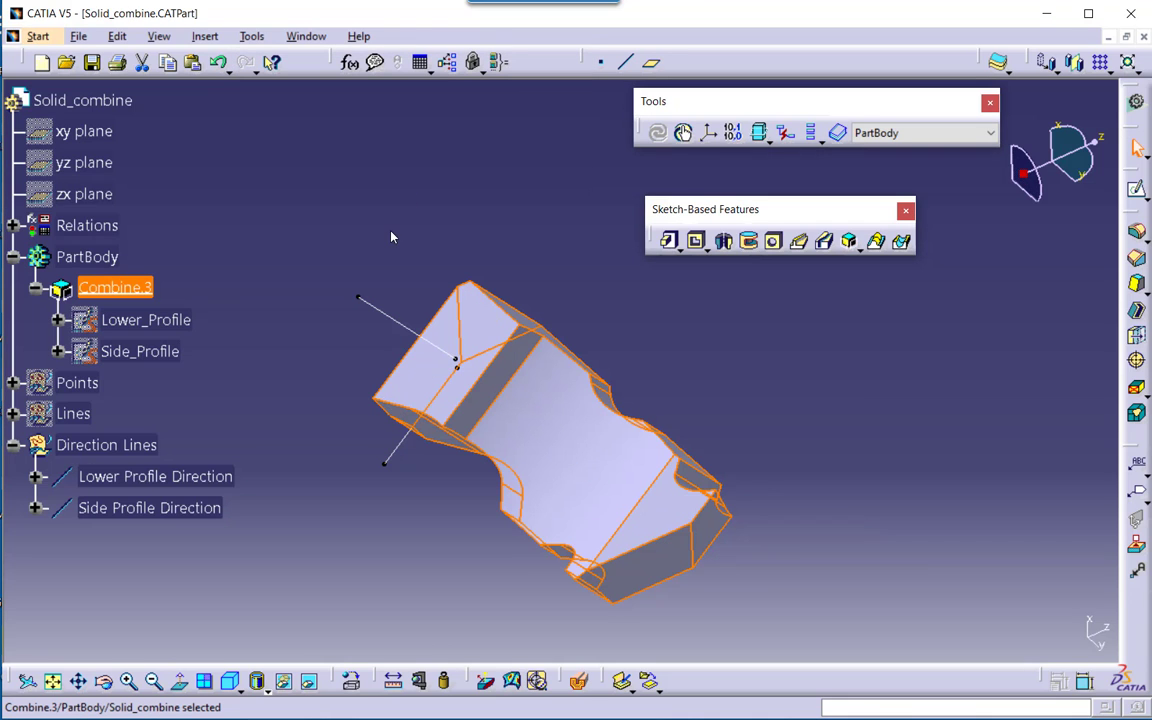
middle_click_drag(424, 543, 427, 512)
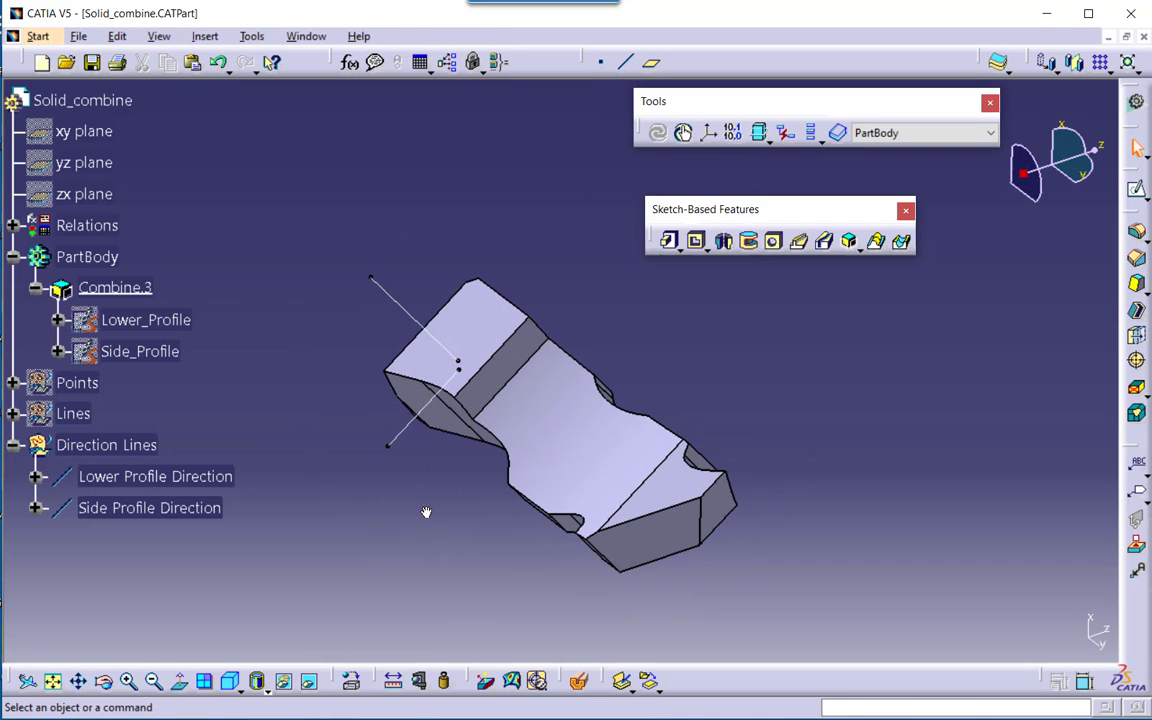
left_click(229, 681)
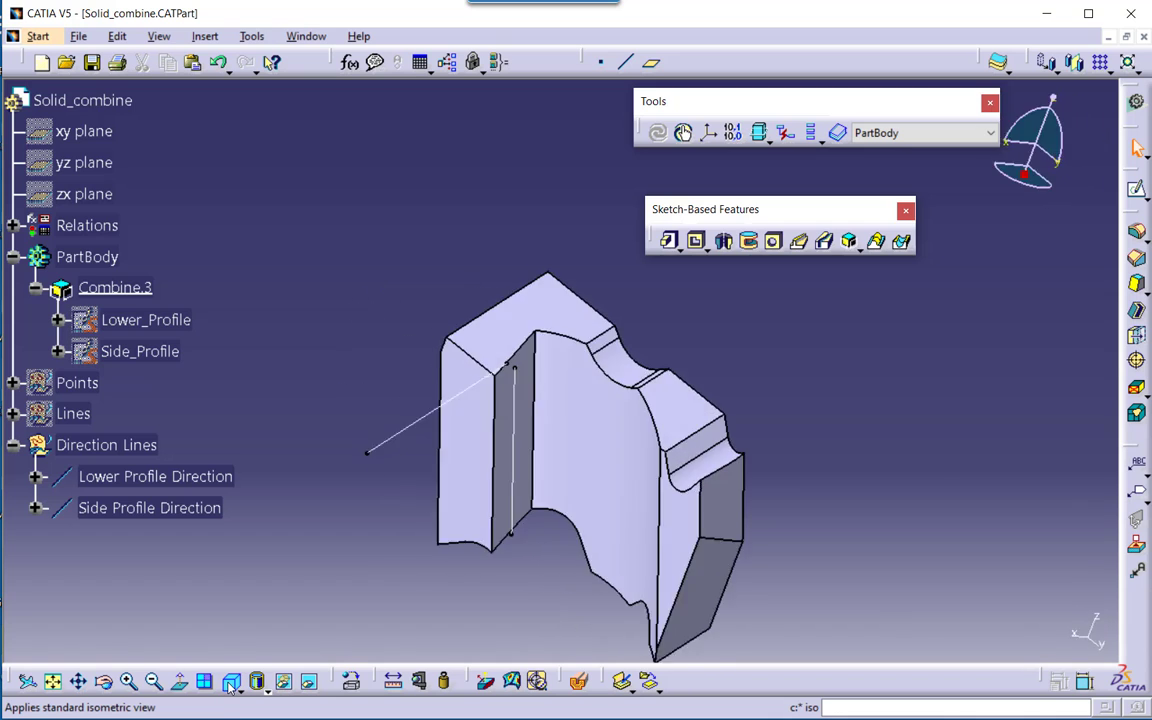
middle_click_drag(442, 550, 427, 483)
scroll(371, 559, "down", 2)
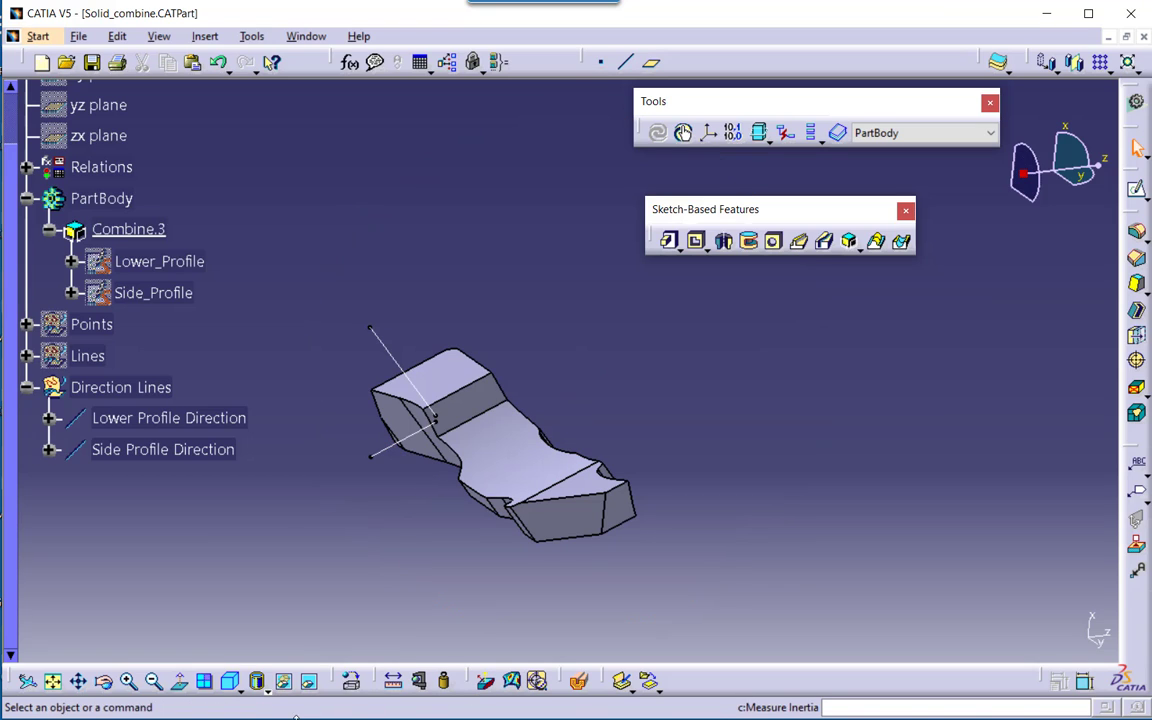
left_click(180, 683)
scroll(17, 215, "up", 2)
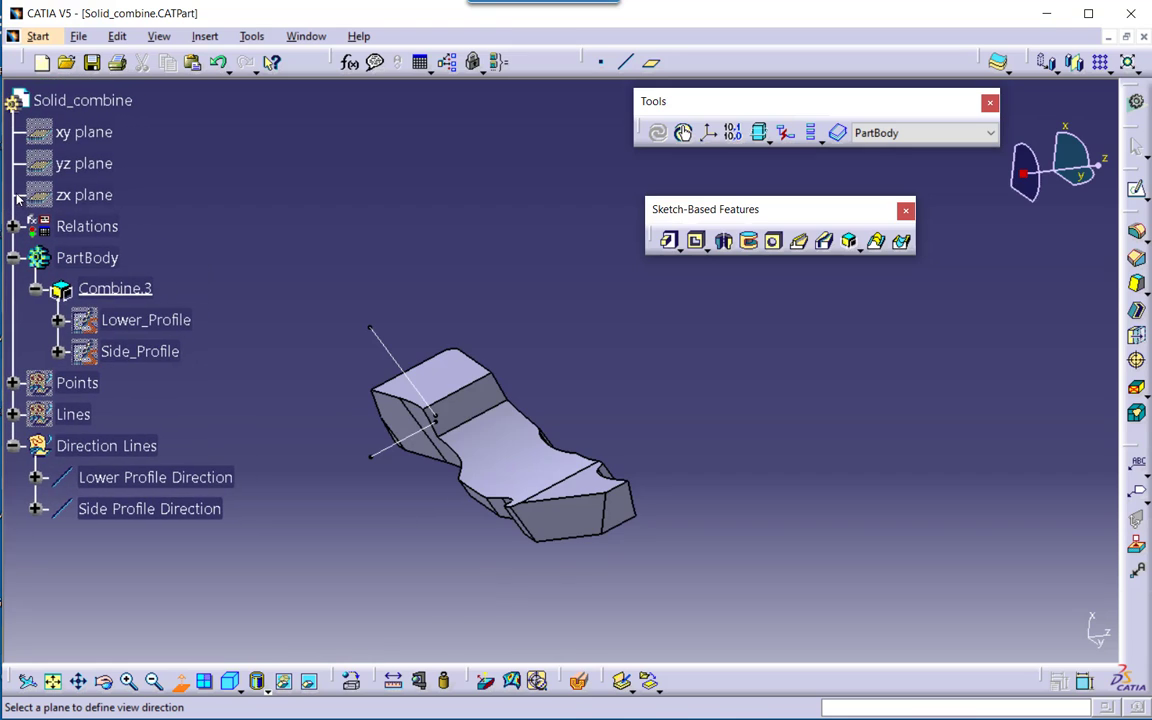
left_click(84, 133)
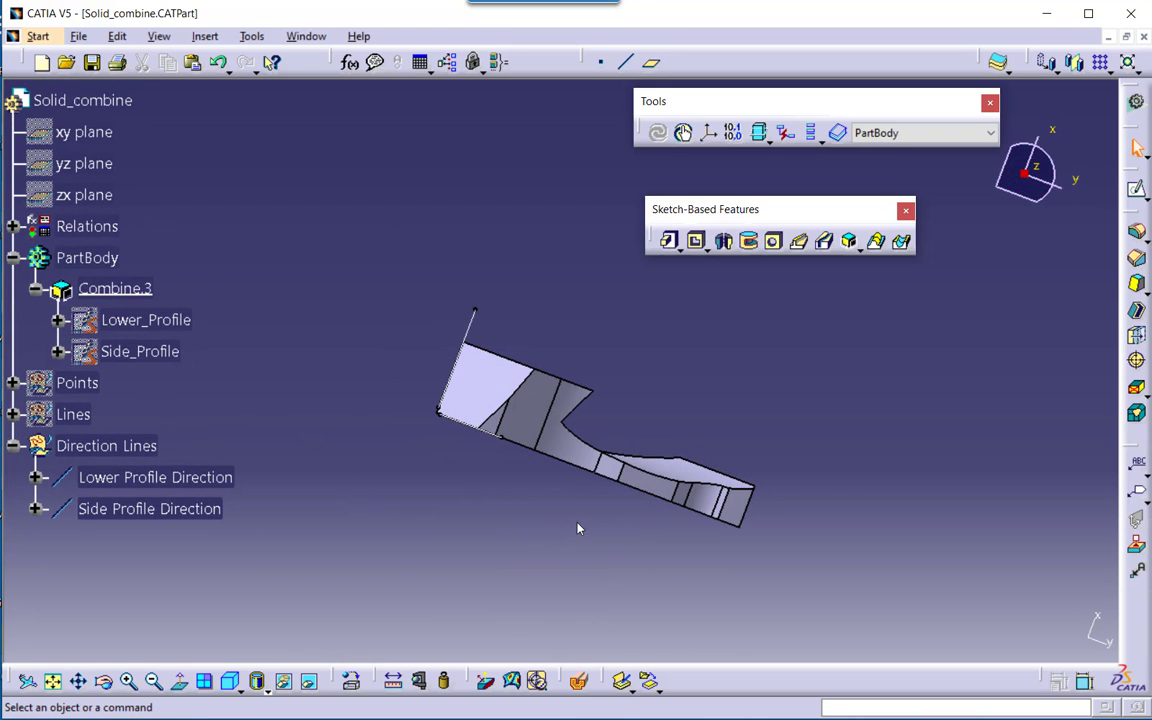
left_click(179, 681)
left_click(100, 163)
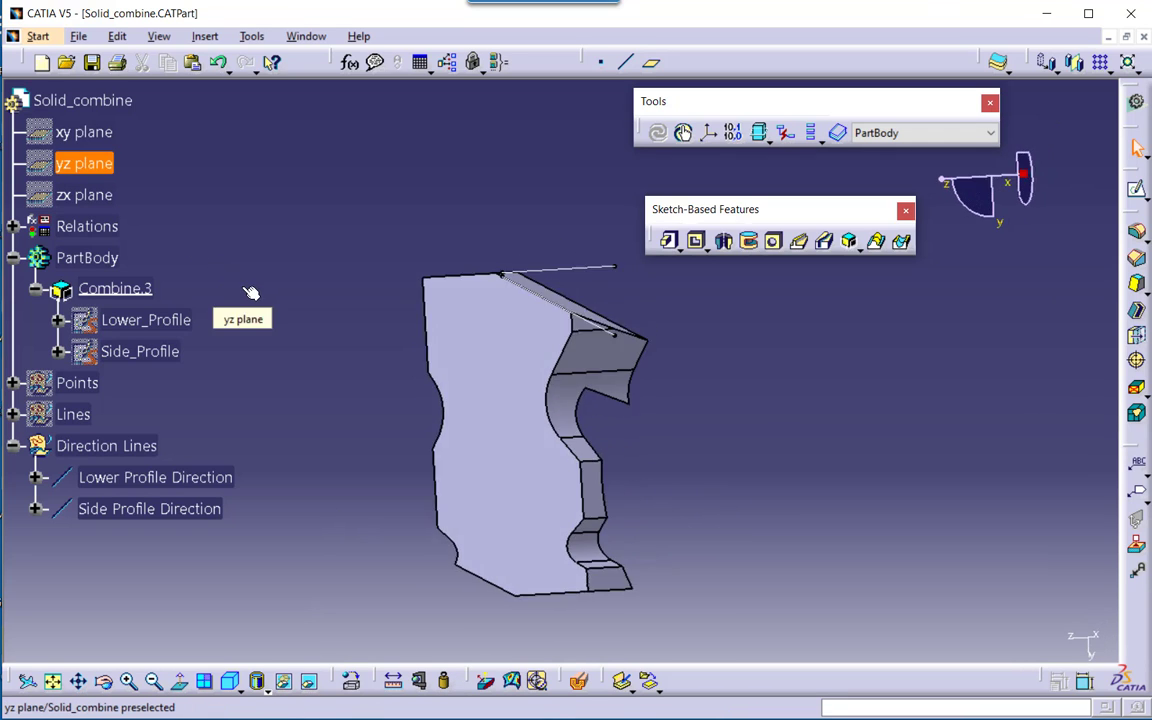
left_click(179, 681)
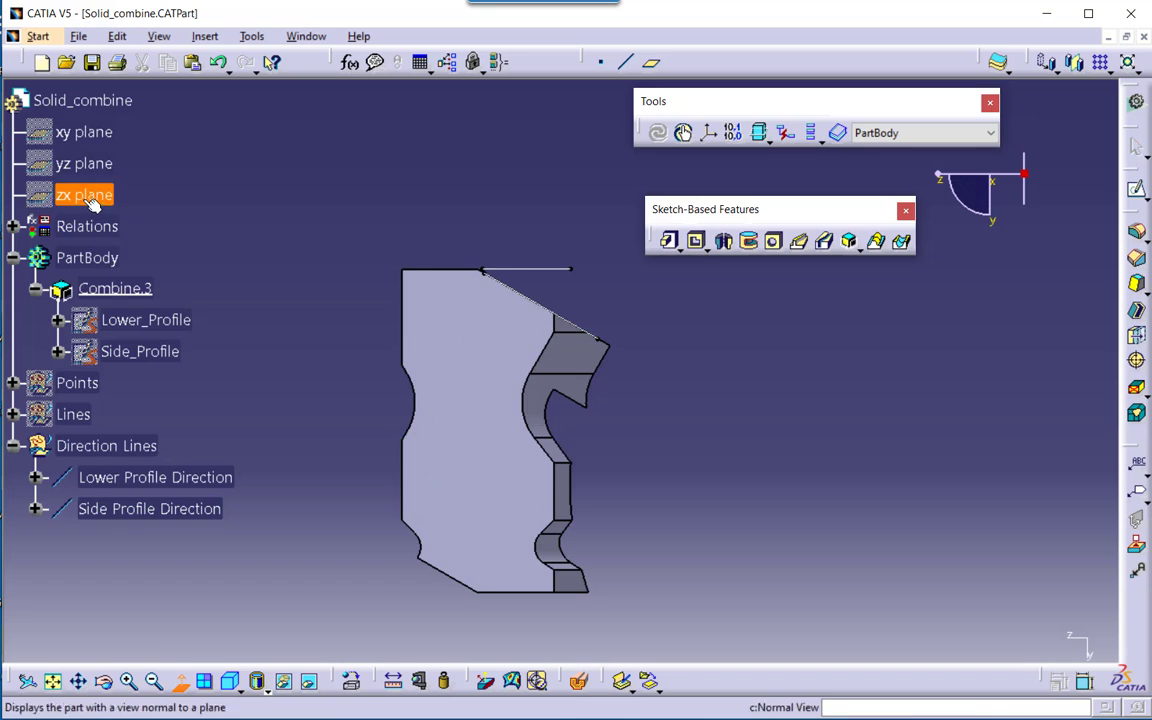
left_click(92, 198)
middle_click_drag(625, 488, 350, 440)
middle_click_drag(560, 420, 368, 365)
left_click(180, 681)
left_click(110, 195)
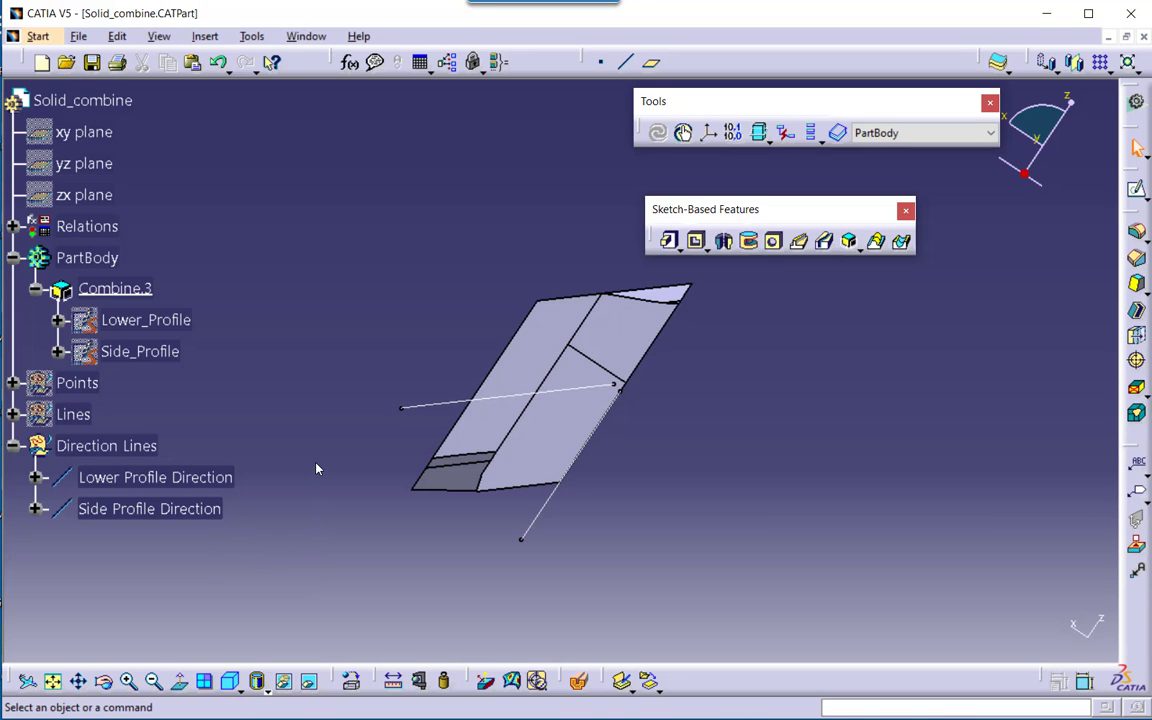
- Change Lower Profile Direction's angle to 300deg, keeping the original orientation
double_click(185, 479)
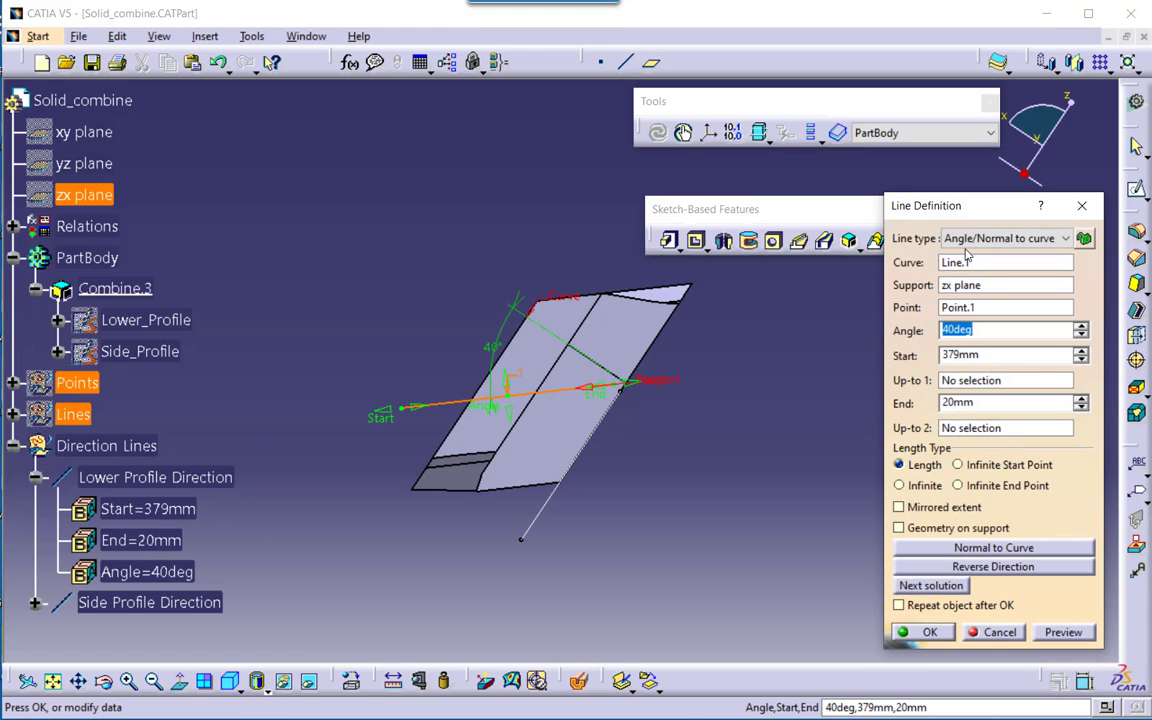
left_click_drag(957, 197, 887, 155)
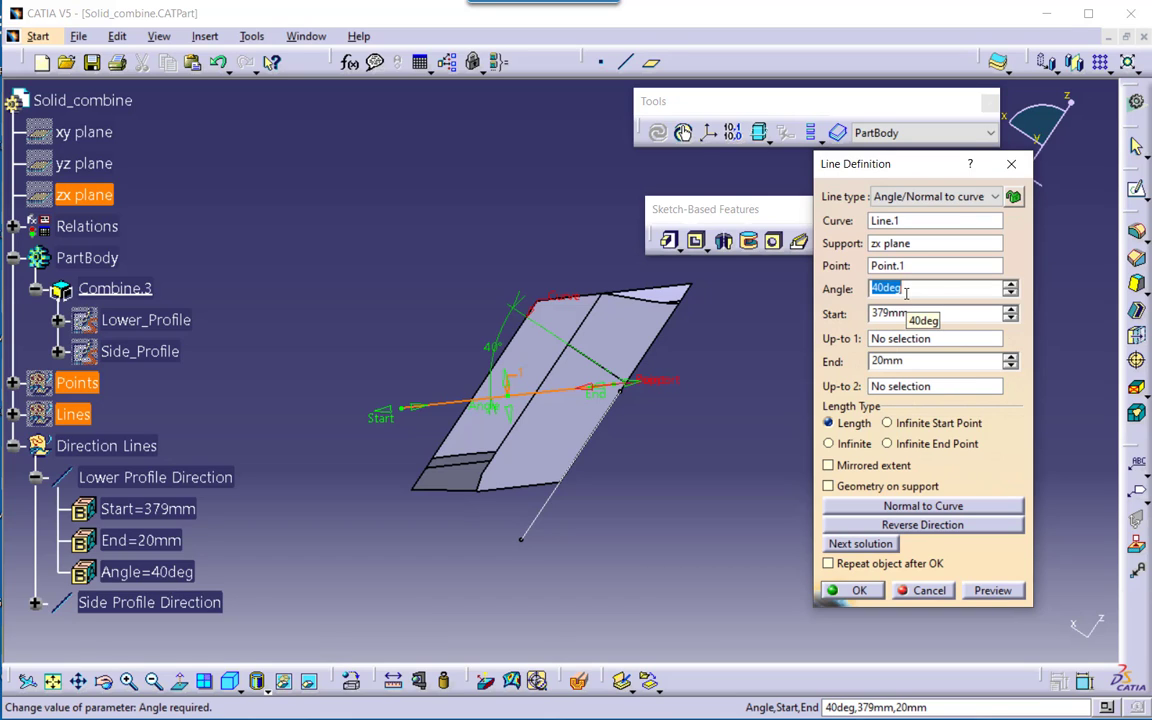
type("300")
key("Return")
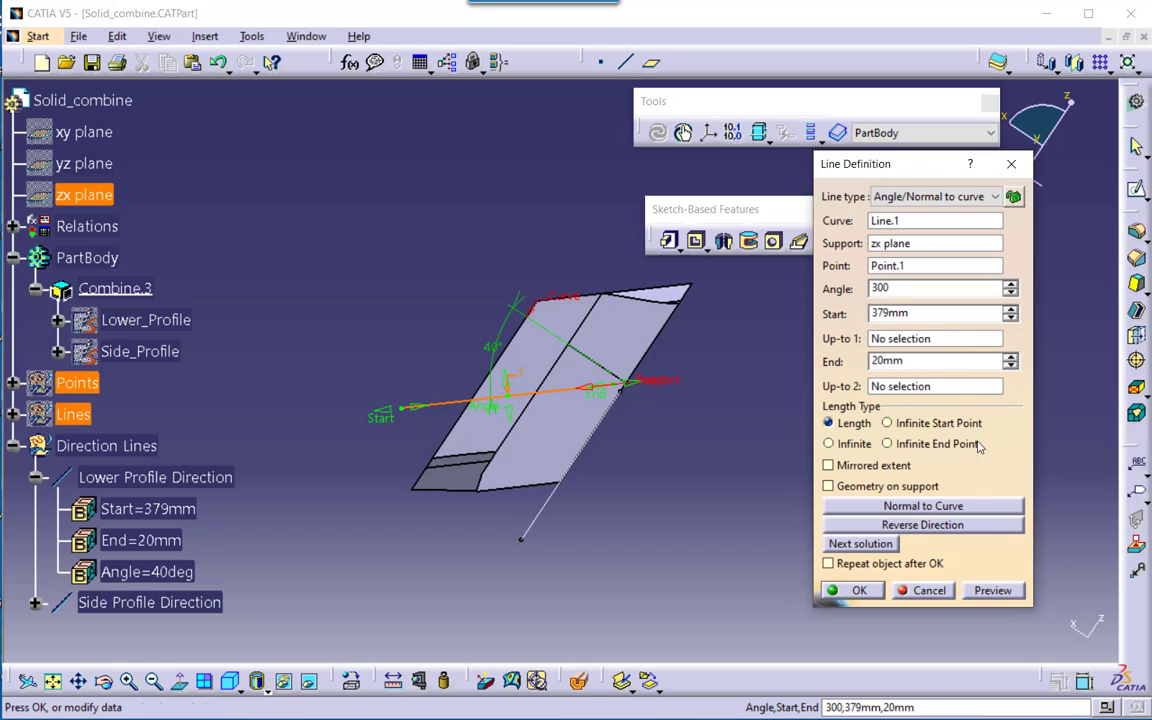
left_click(992, 591)
middle_click_drag(680, 520, 578, 588)
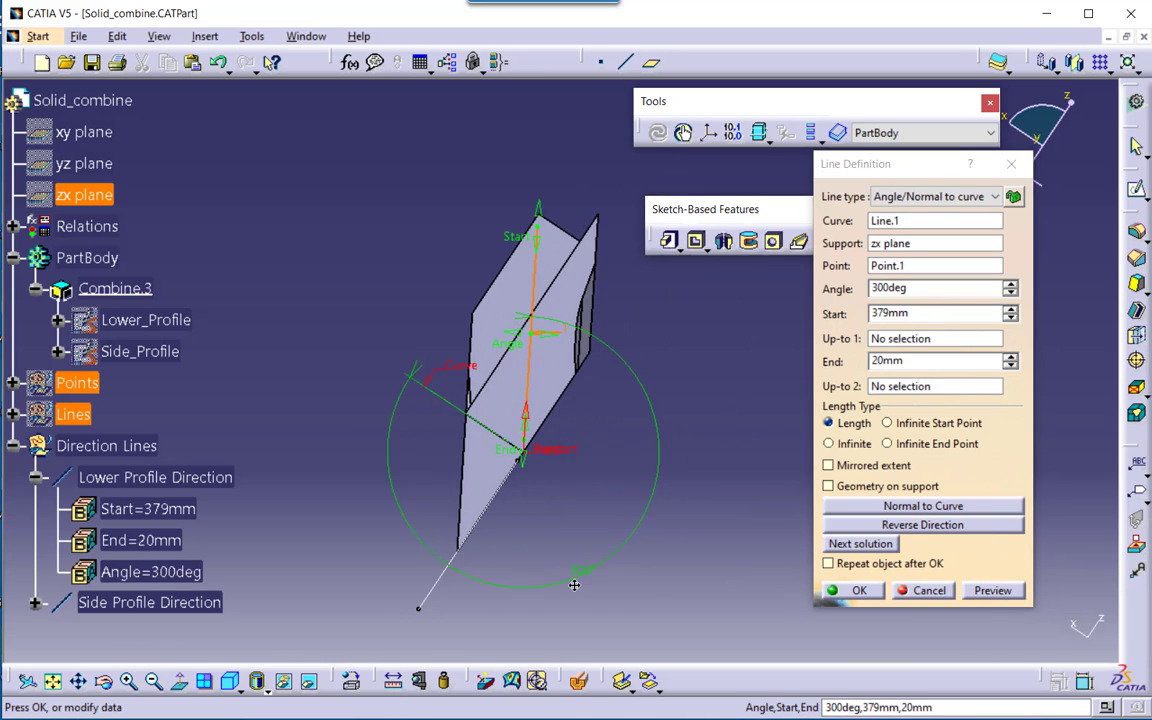
left_click(876, 595)
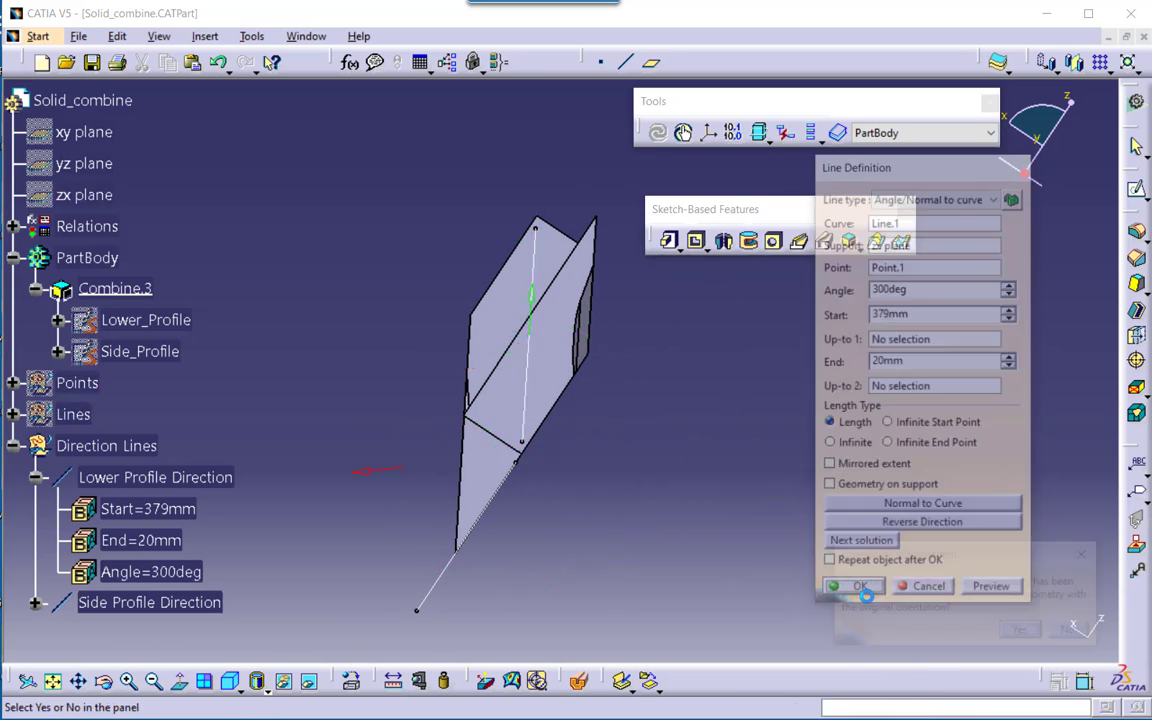
left_click(1023, 633)
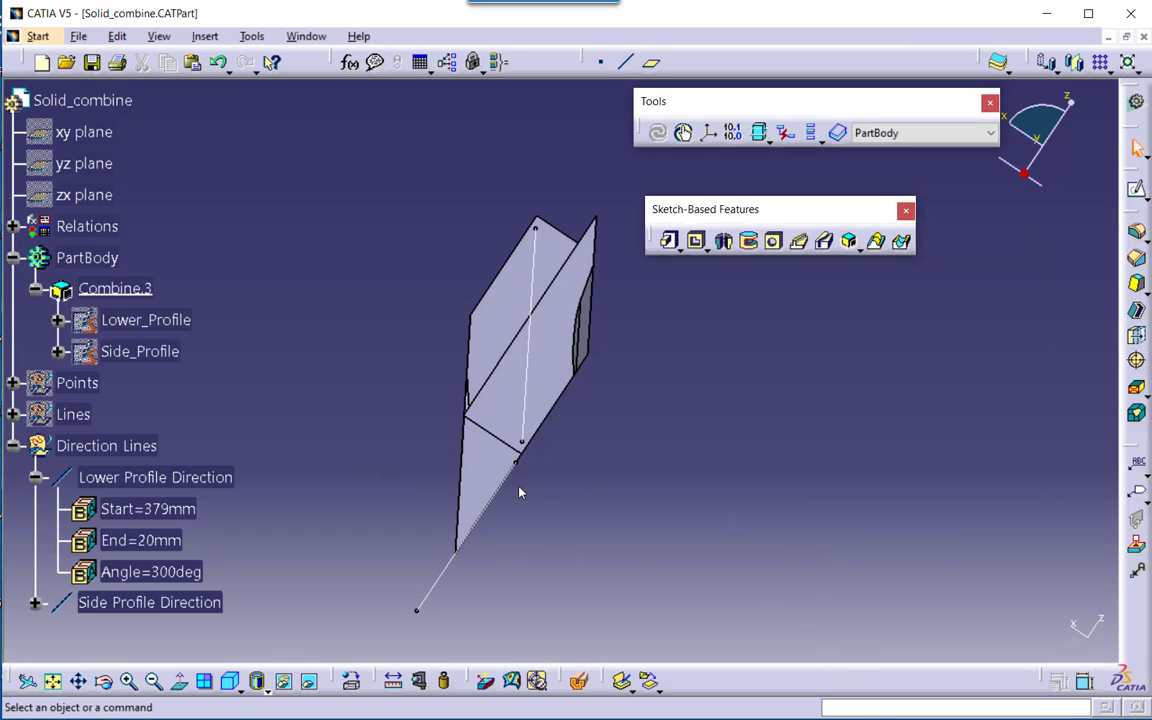
mouse_move(410, 483)
middle_mouse_down()
mouse_move(489, 476)
mouse_move(447, 476)
mouse_move(604, 584)
mouse_move(622, 538)
mouse_move(470, 571)
mouse_move(550, 535)
mouse_move(646, 571)
mouse_move(630, 574)
middle_mouse_up()
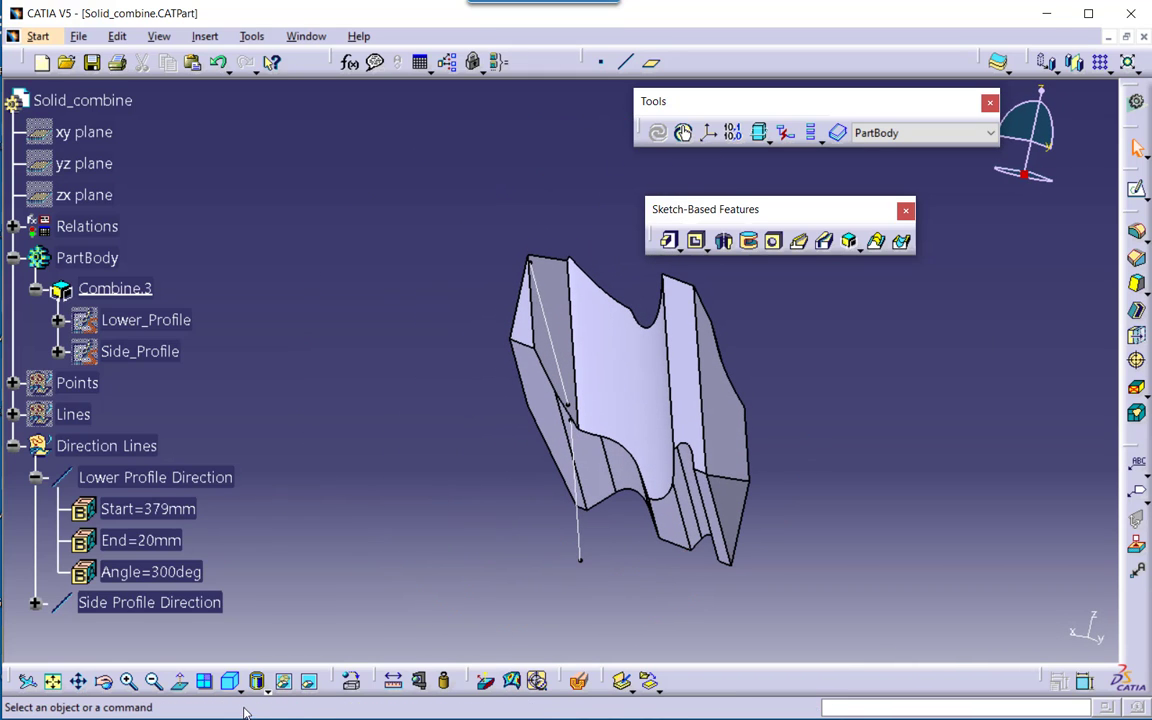
left_click(179, 680)
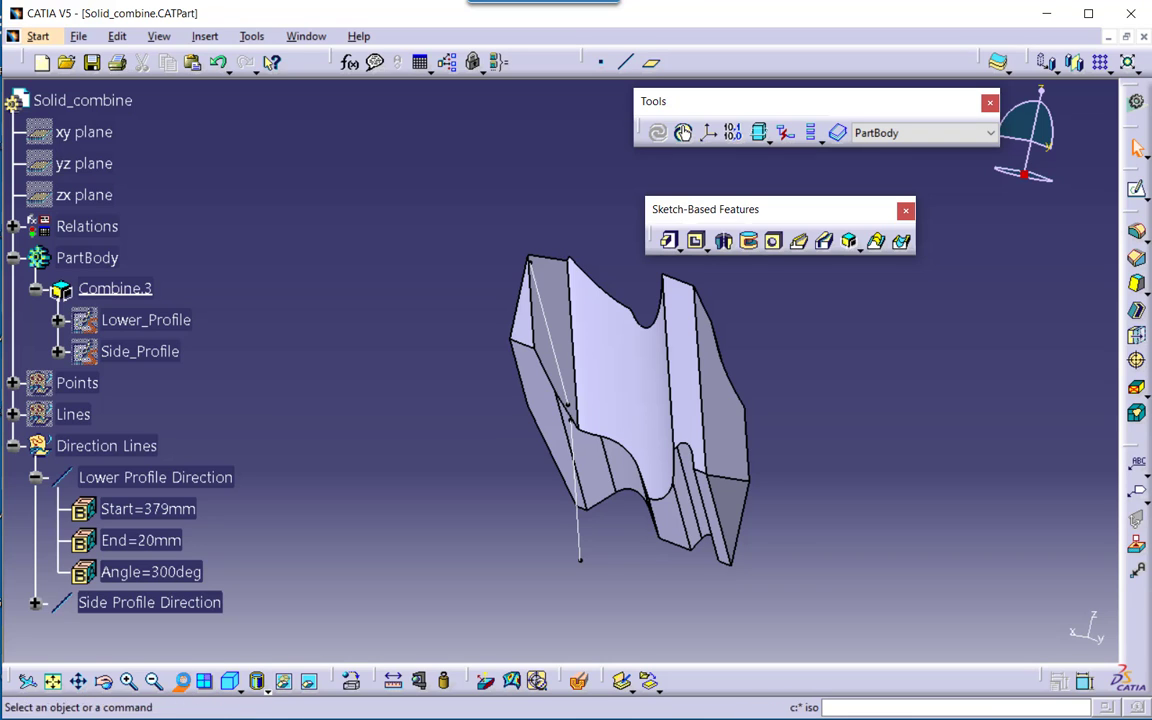
left_click(72, 200)
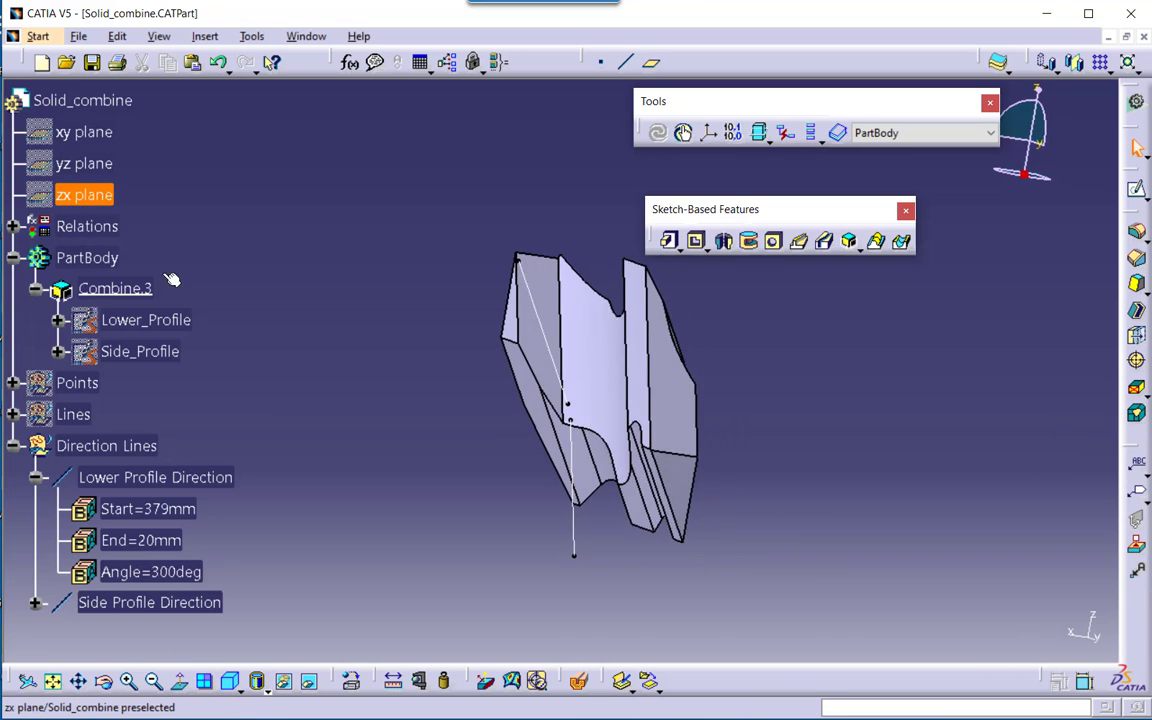
double_click(148, 603)
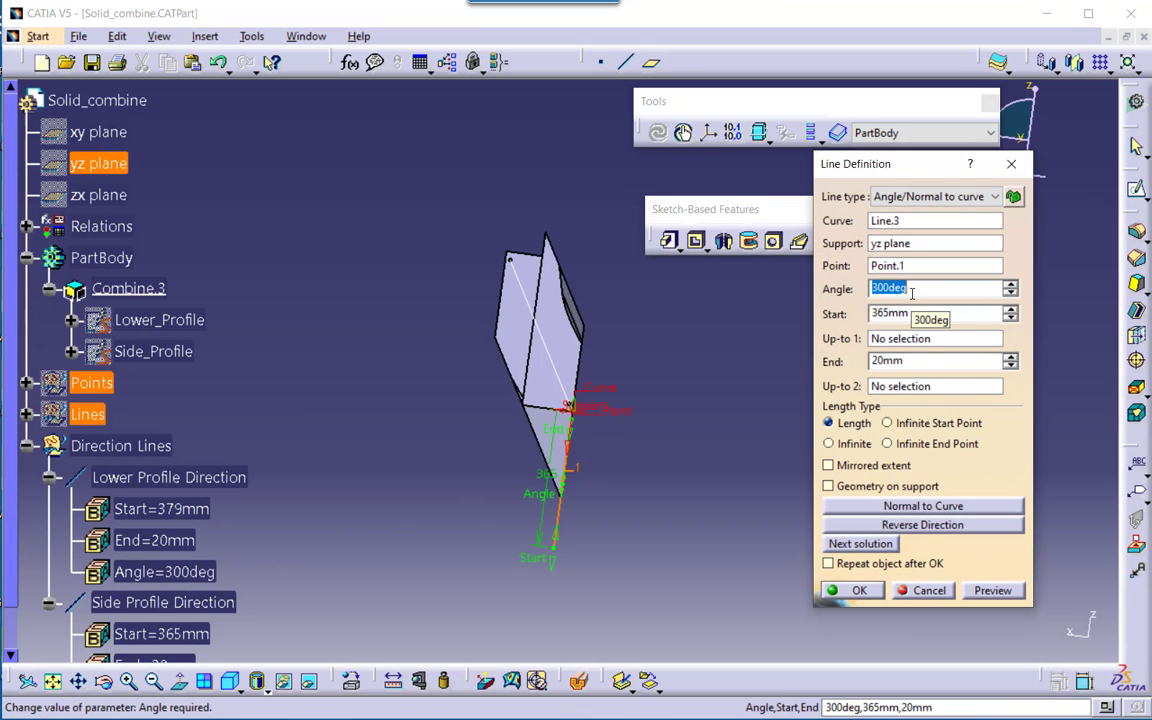
- Set Side Profile Direction's angle to 40deg, keep original orientation, and collapse both line nodes
type("4")
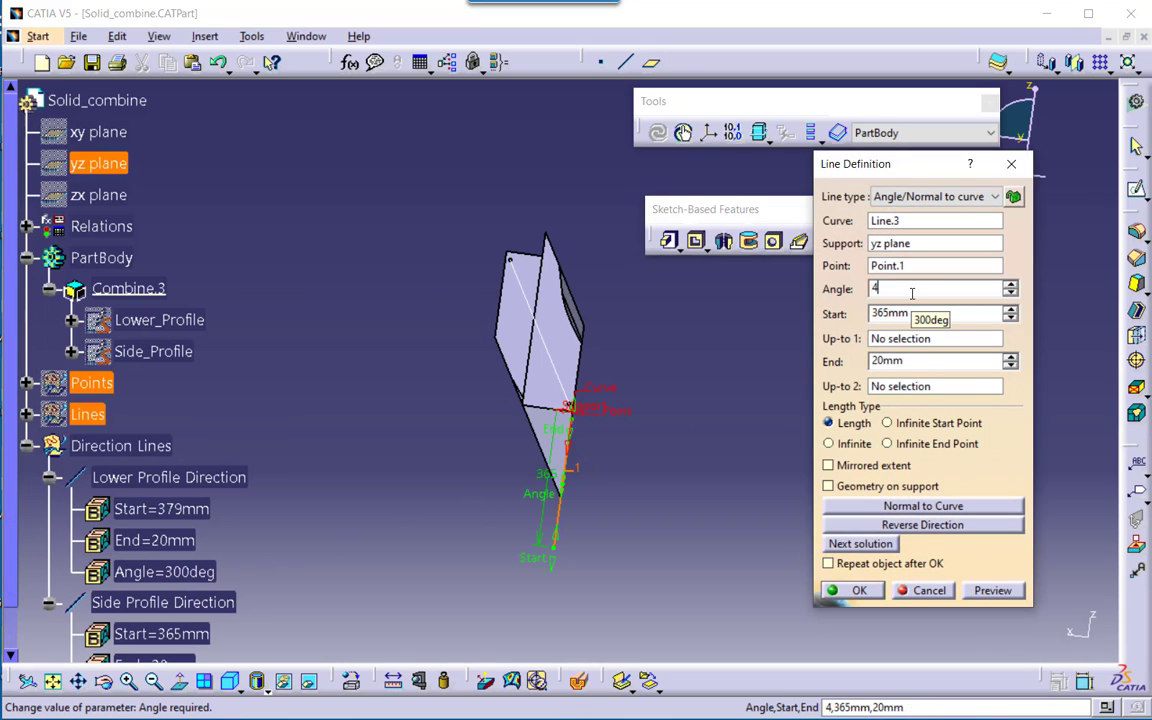
type("0")
left_click(1003, 592)
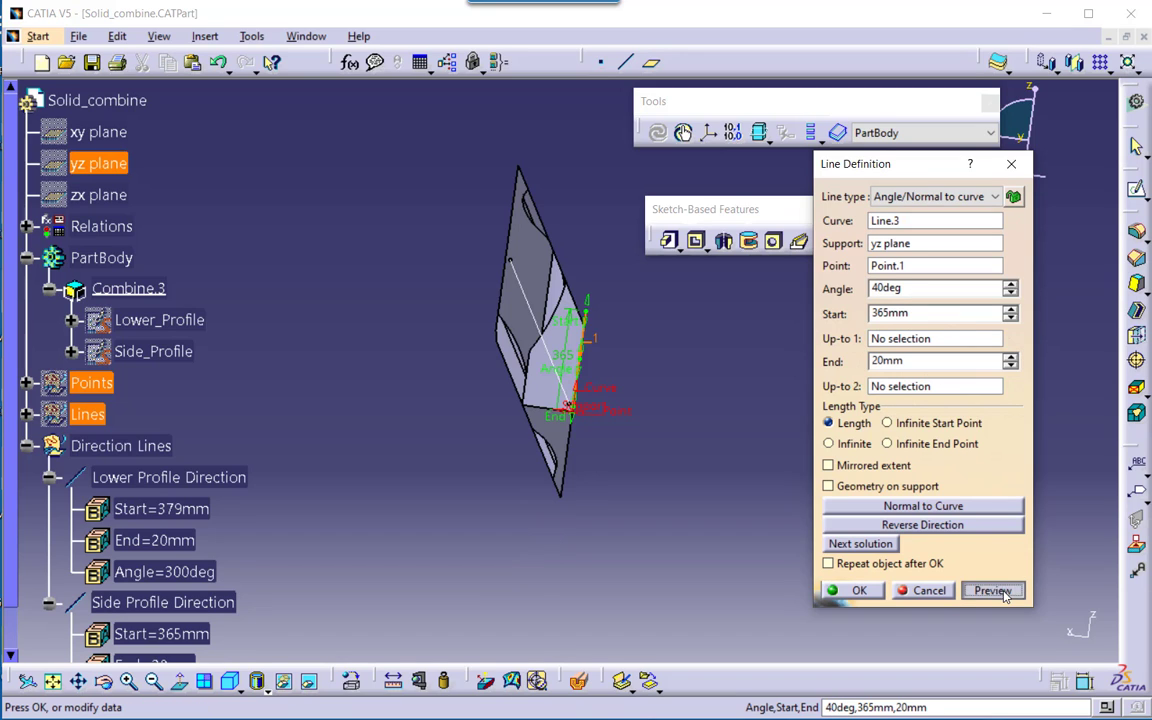
middle_click_drag(790, 588, 538, 462)
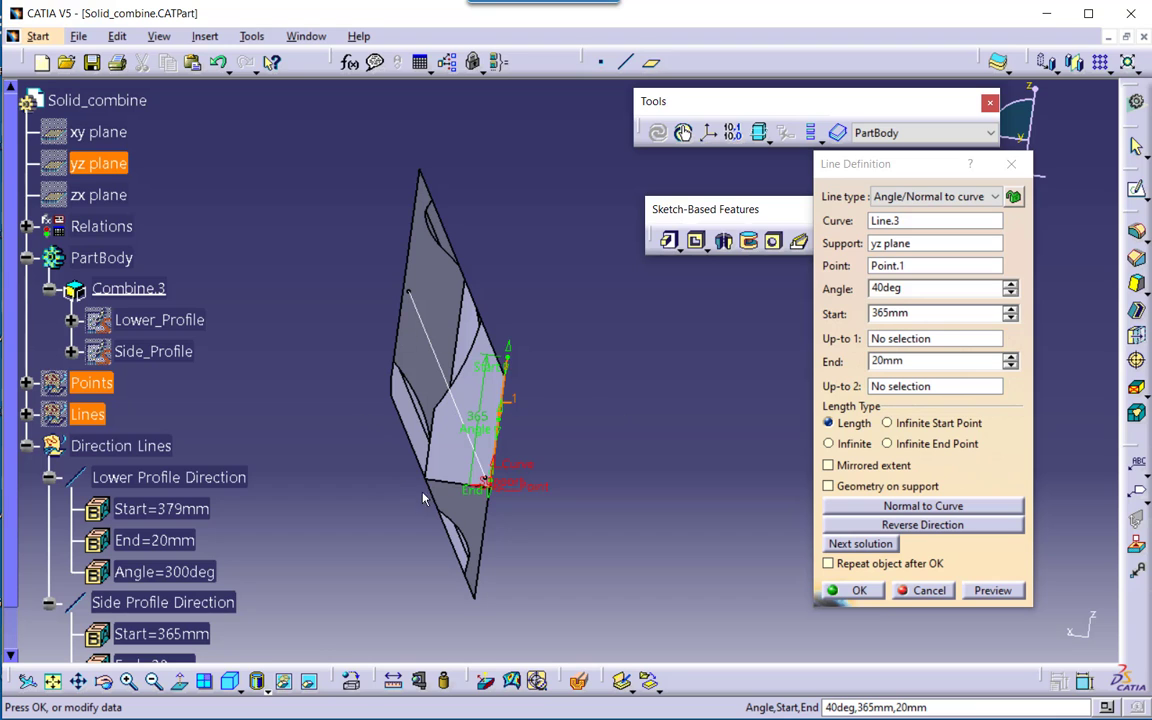
left_click(229, 681)
middle_click_drag(453, 580, 596, 463)
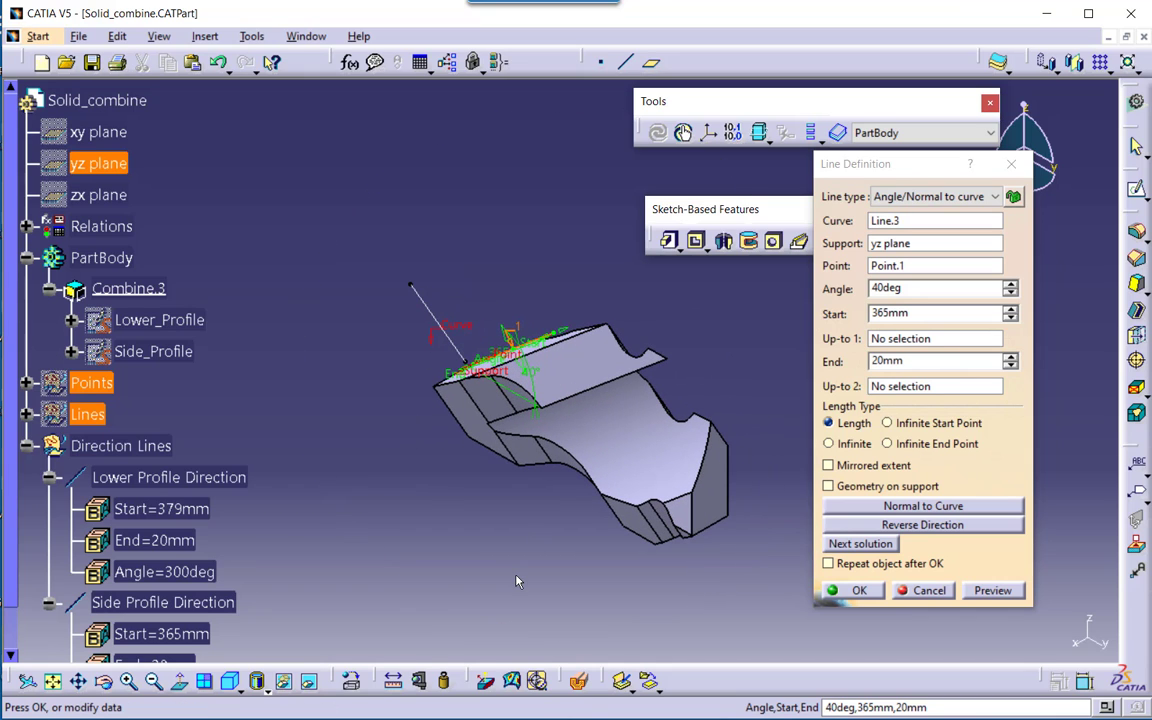
left_click(859, 591)
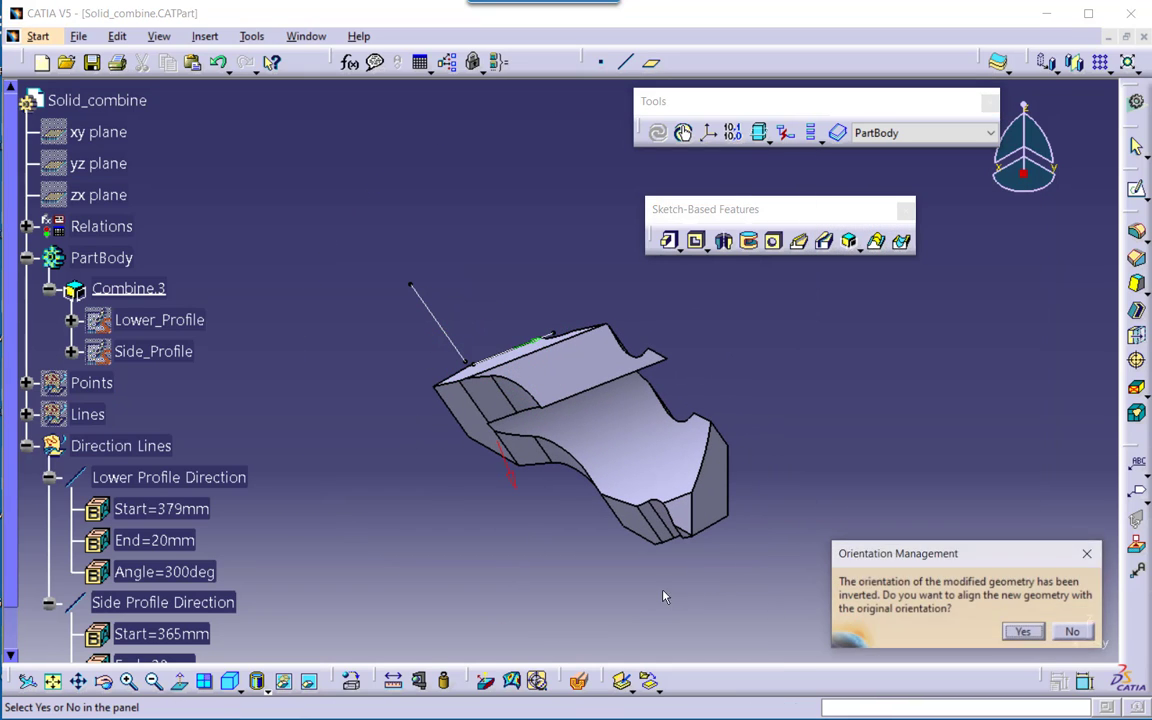
left_click(1024, 632)
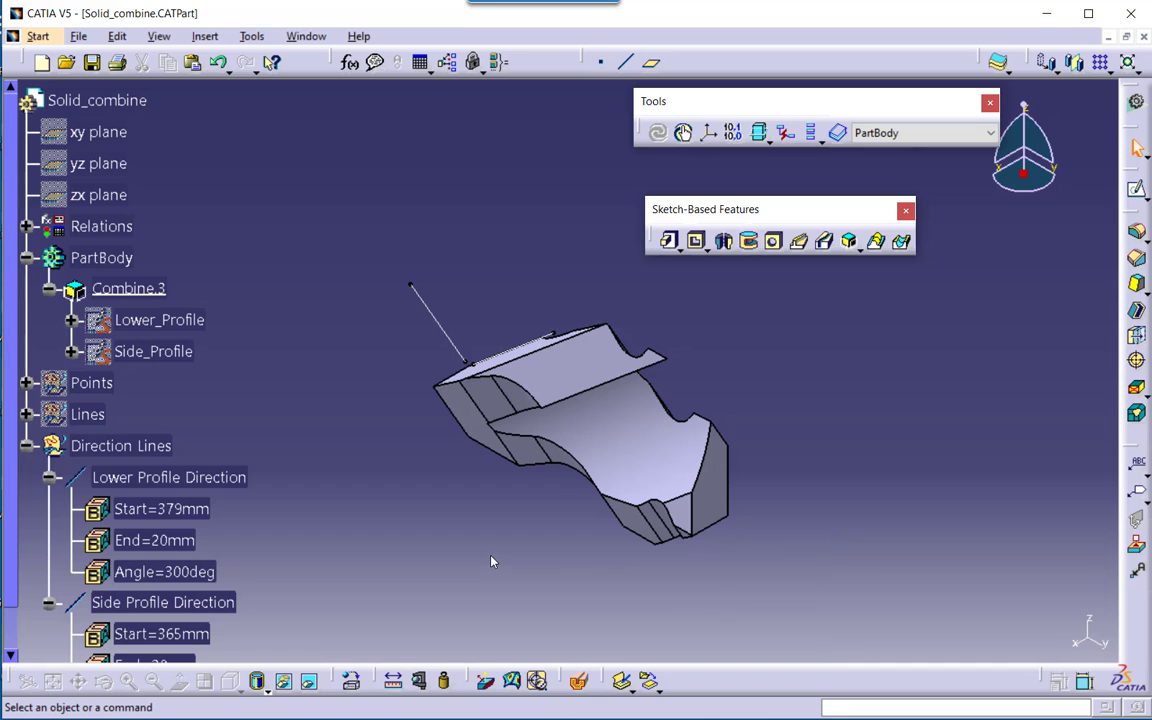
left_click(49, 478)
left_click(35, 508)
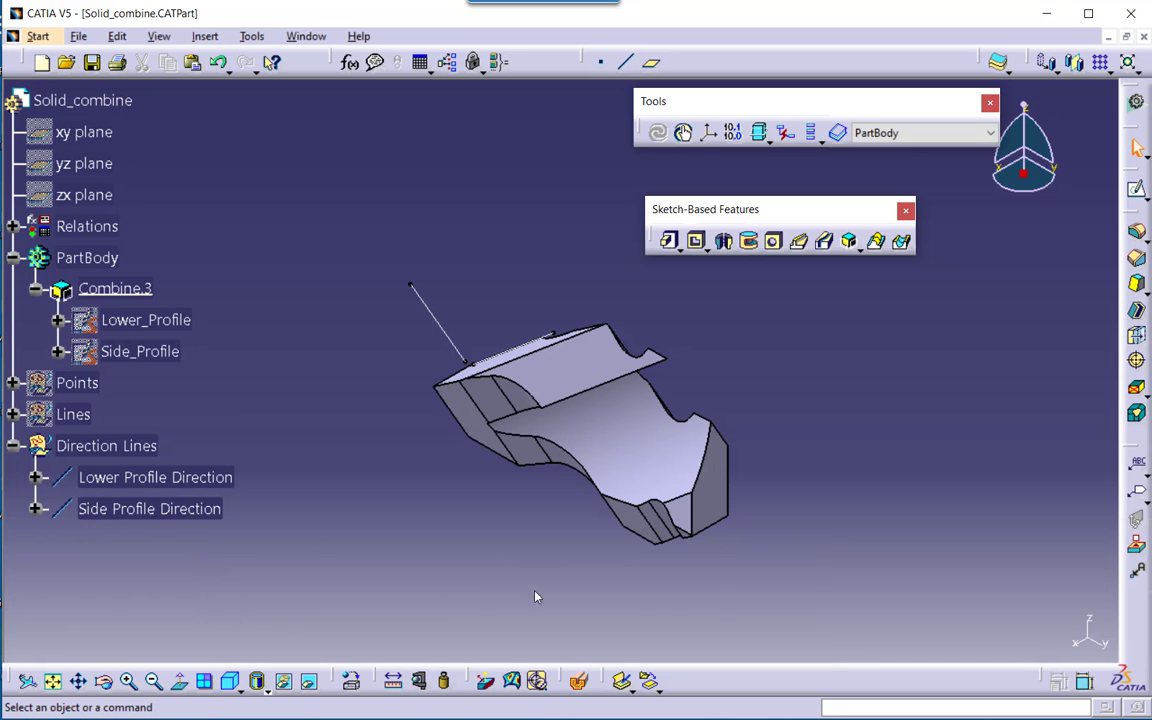